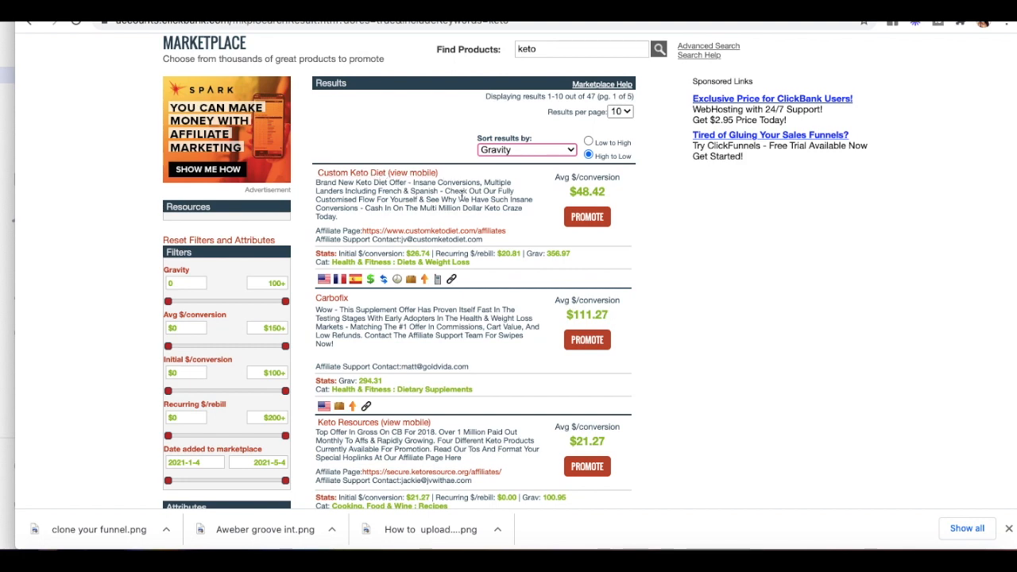
{"action": "scroll", "coordinate": [462, 194], "scroll_direction": "down", "scroll_amount": 1}
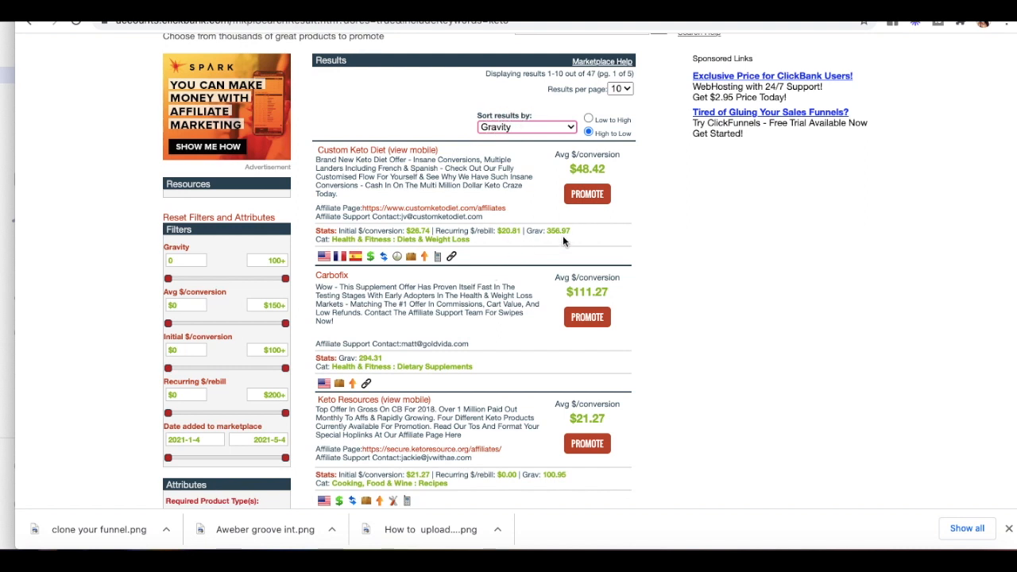
{"action": "left_click_drag", "start_coordinate": [568, 230], "coordinate": [546, 230]}
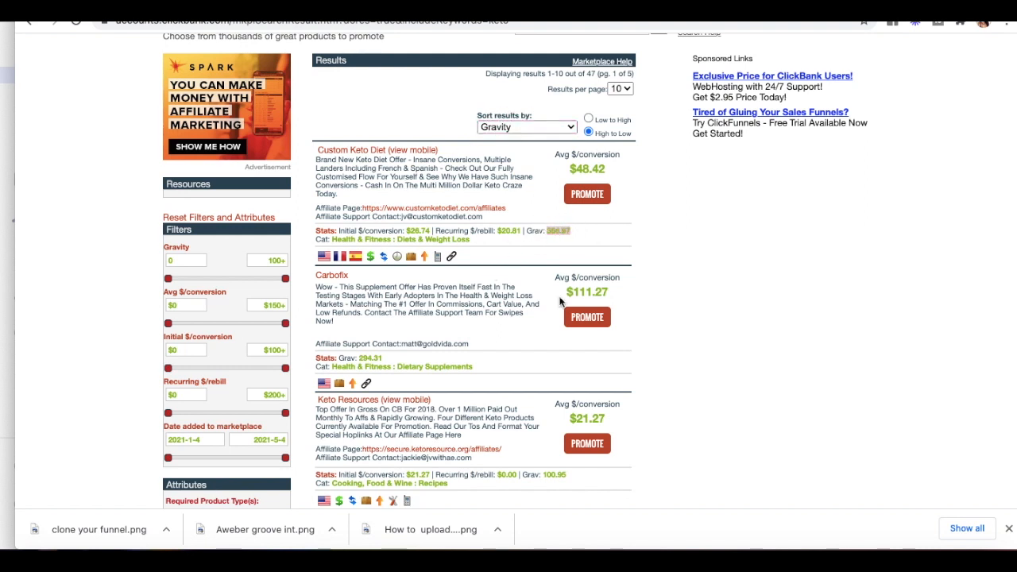
{"action": "left_click", "coordinate": [542, 206]}
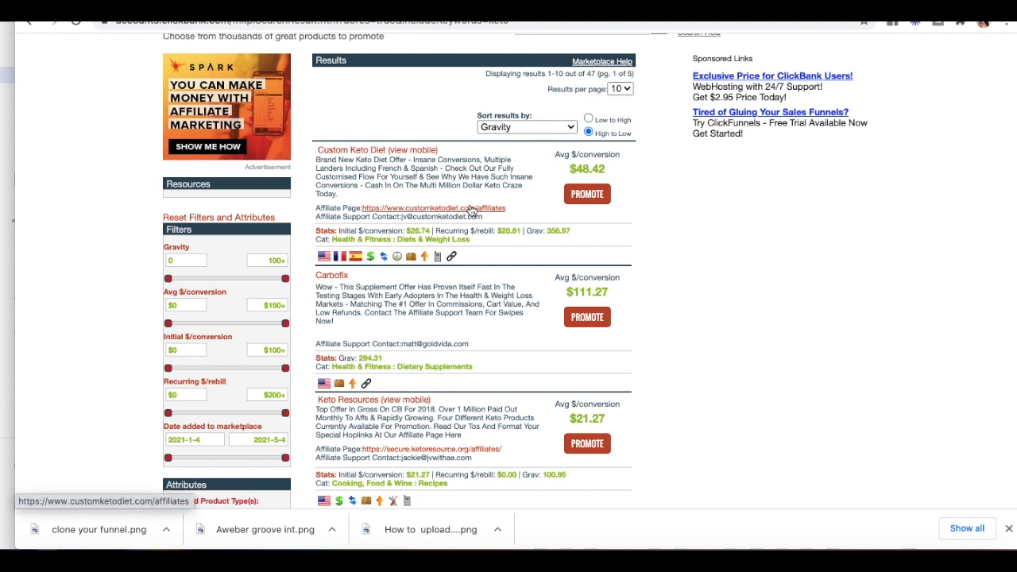
Step: Open the Custom Keto Diet affiliate page and browse its content and sales page
{"action": "left_click", "coordinate": [458, 212]}
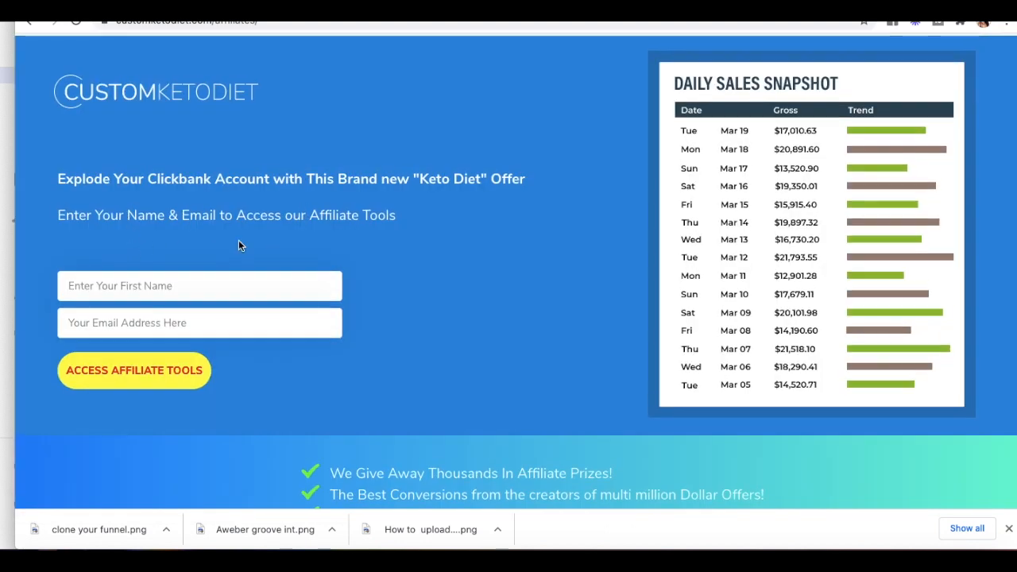
{"action": "scroll", "coordinate": [501, 453], "scroll_direction": "down", "scroll_amount": 3}
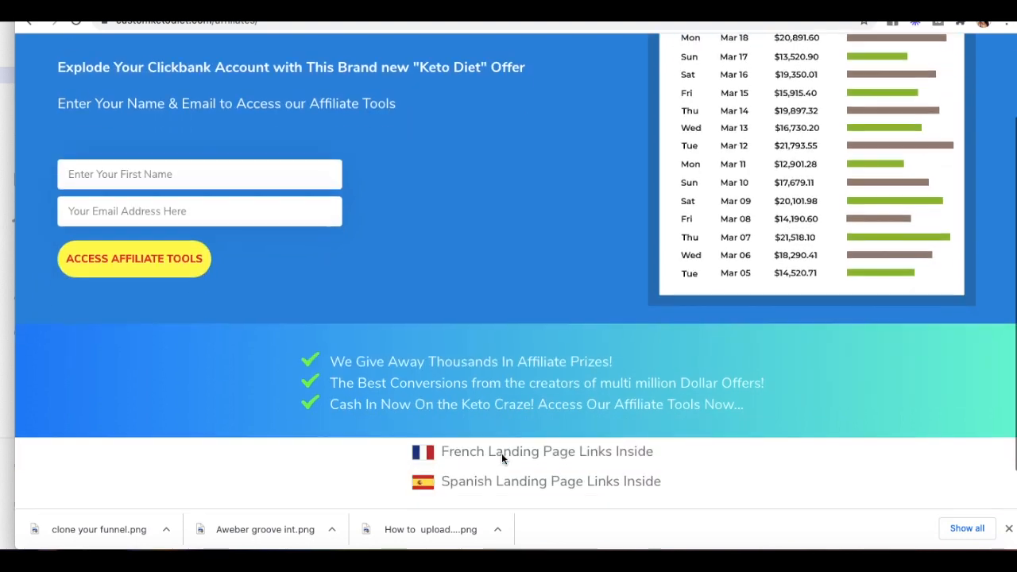
{"action": "scroll", "coordinate": [393, 316], "scroll_direction": "up", "scroll_amount": 3}
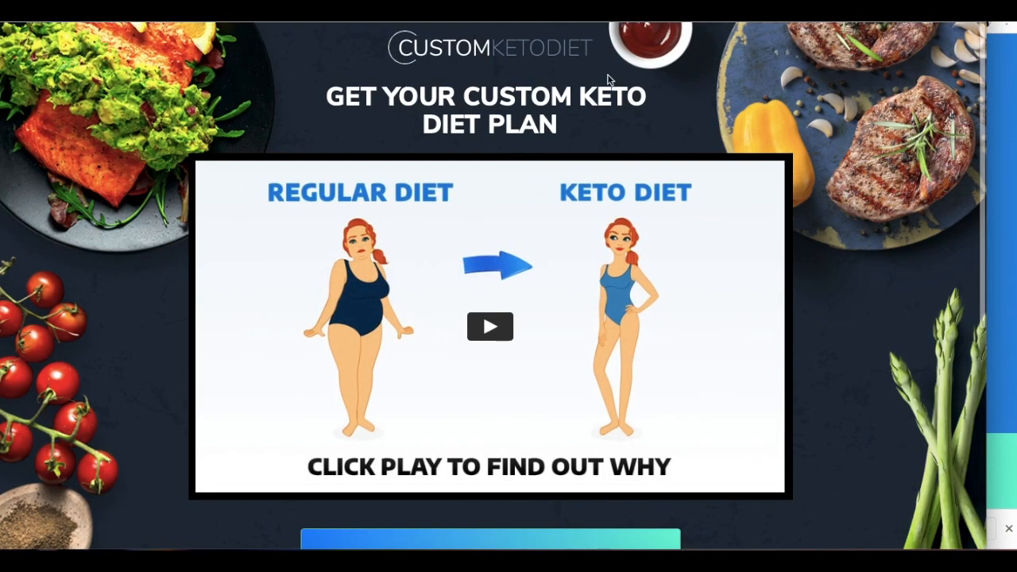
{"action": "scroll", "coordinate": [310, 345], "scroll_direction": "down", "scroll_amount": 1}
{"action": "scroll", "coordinate": [310, 343], "scroll_direction": "down", "scroll_amount": 4}
{"action": "scroll", "coordinate": [309, 344], "scroll_direction": "up", "scroll_amount": 5}
{"action": "scroll", "coordinate": [309, 339], "scroll_direction": "down", "scroll_amount": 1}
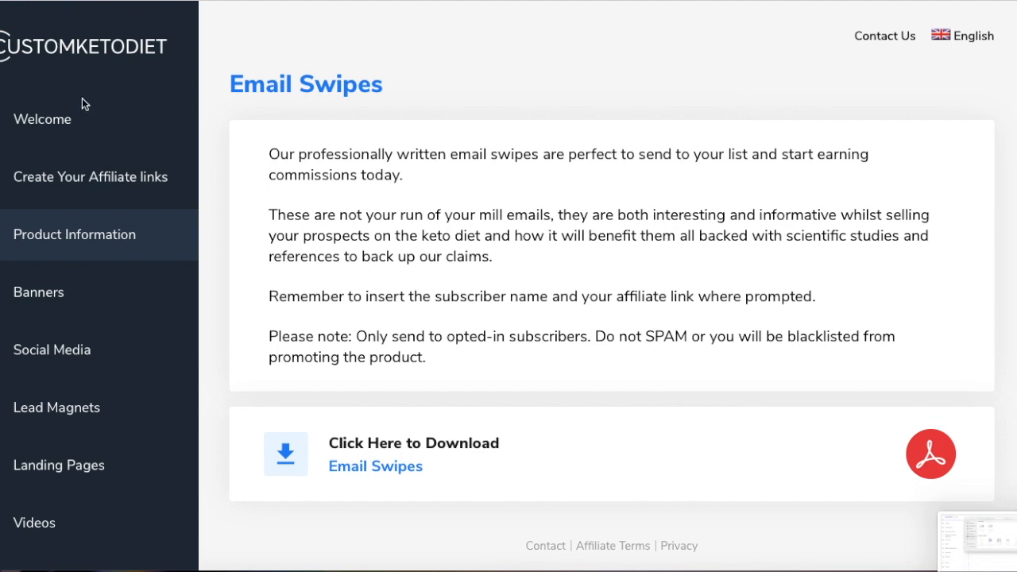
Step: Go to the affiliate portal's Landing Pages section and look over the downloadable sales page
{"action": "scroll", "coordinate": [78, 190], "scroll_direction": "down", "scroll_amount": 2}
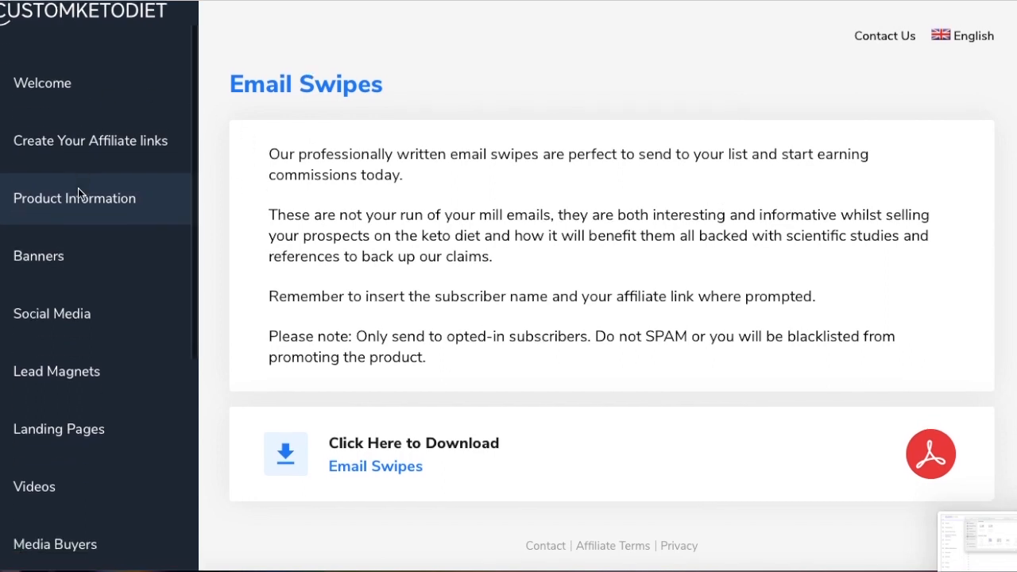
{"action": "scroll", "coordinate": [78, 187], "scroll_direction": "down", "scroll_amount": 2}
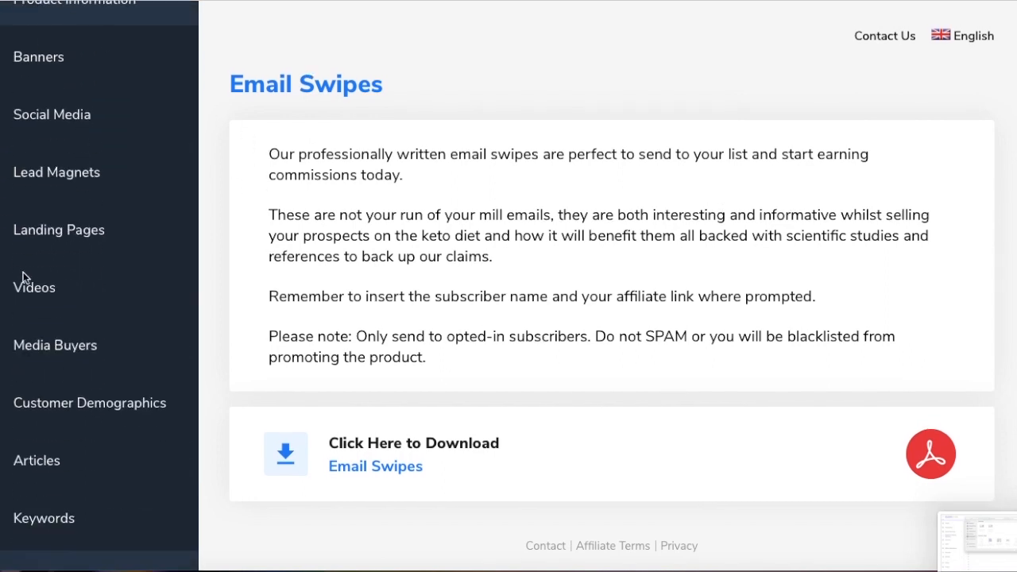
{"action": "scroll", "coordinate": [32, 504], "scroll_direction": "down", "scroll_amount": 2}
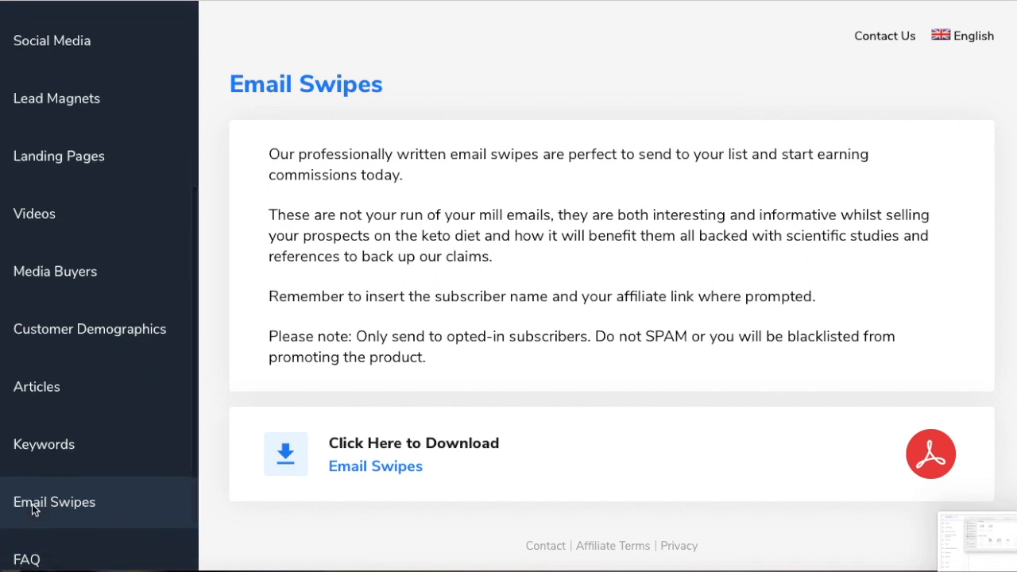
{"action": "scroll", "coordinate": [32, 504], "scroll_direction": "up", "scroll_amount": 3}
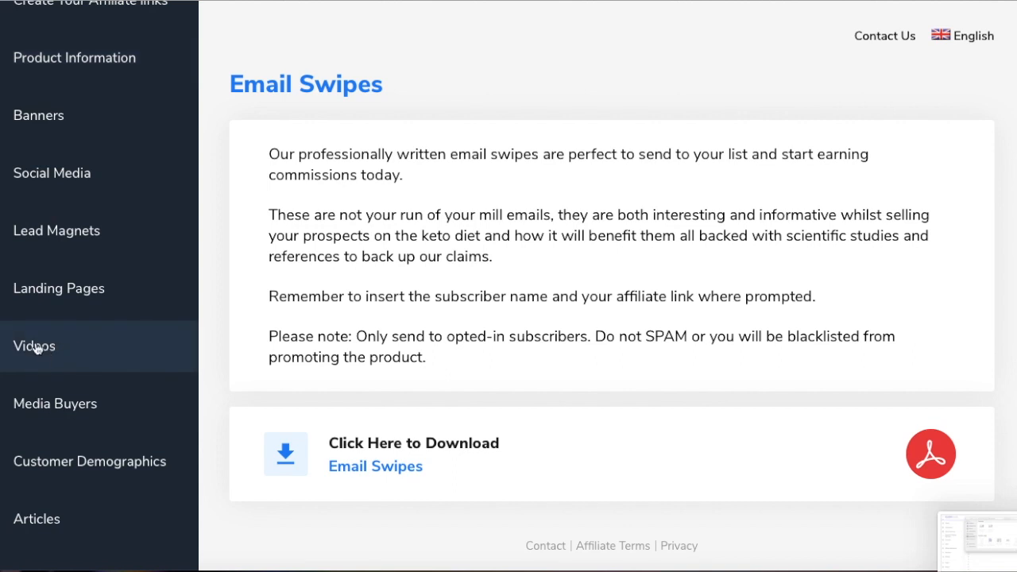
{"action": "left_click", "coordinate": [45, 304]}
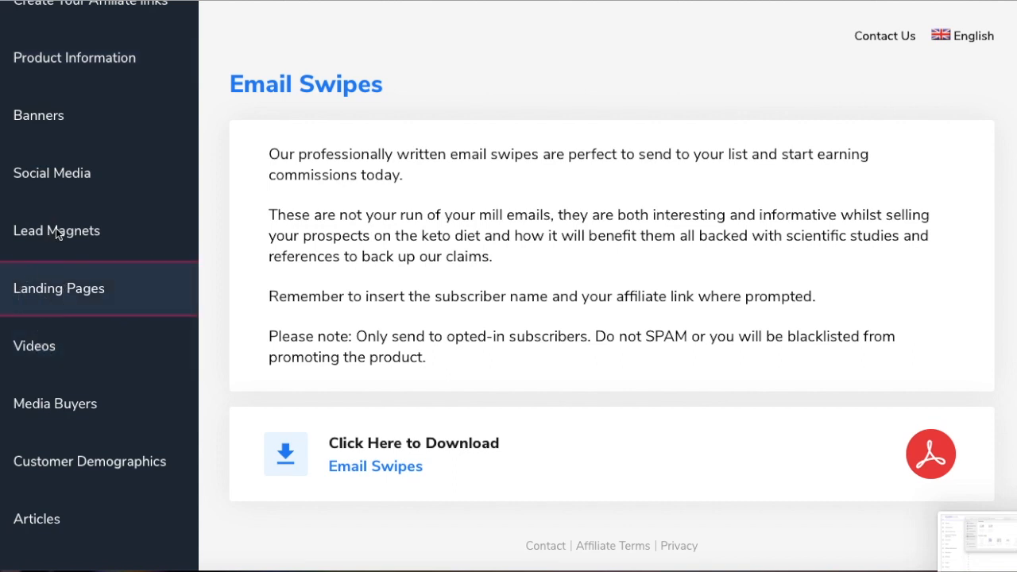
{"action": "scroll", "coordinate": [55, 234], "scroll_direction": "down", "scroll_amount": 1}
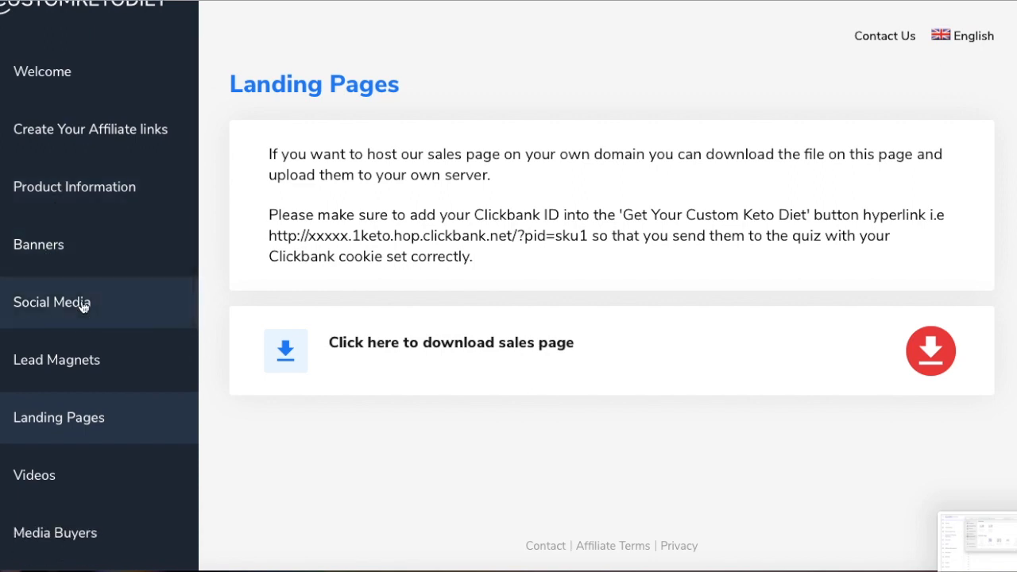
{"action": "scroll", "coordinate": [83, 308], "scroll_direction": "down", "scroll_amount": 1}
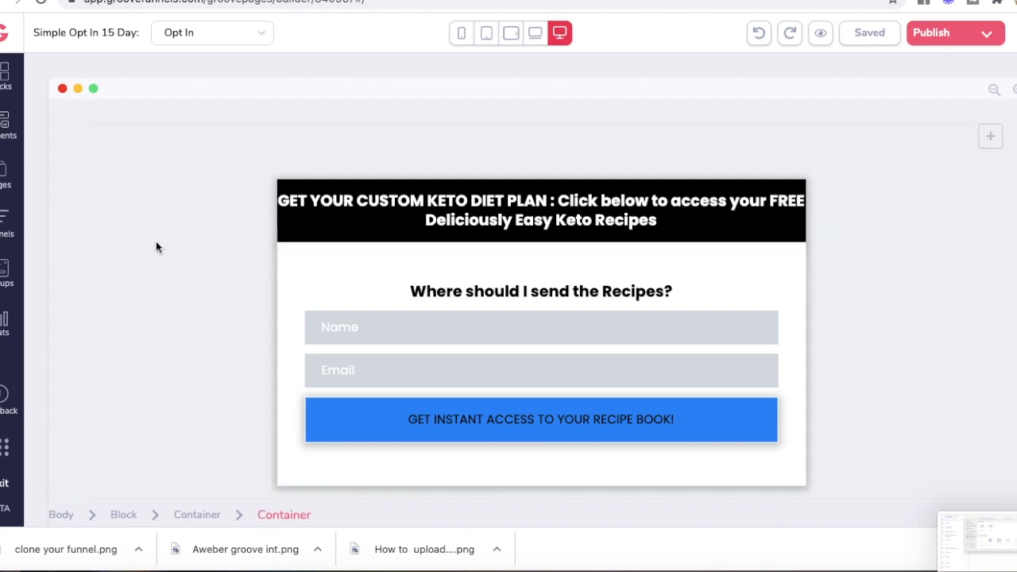
Step: Break the headline so 'Click below to access your FREE Deliciously Easy Keto Recipes' starts a new line
{"action": "left_click", "coordinate": [561, 200]}
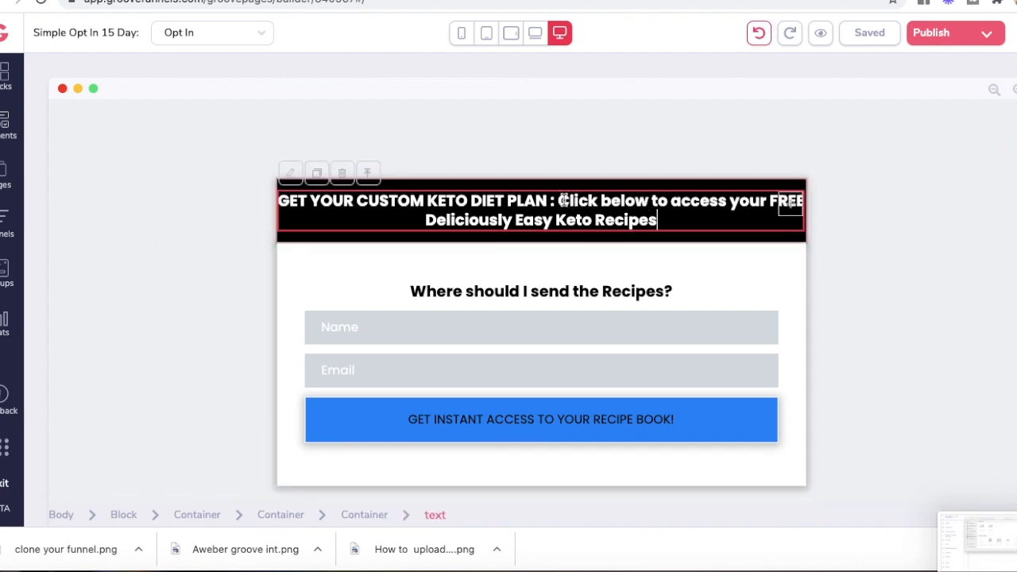
{"action": "left_click", "coordinate": [560, 201]}
{"action": "key", "text": "Return"}
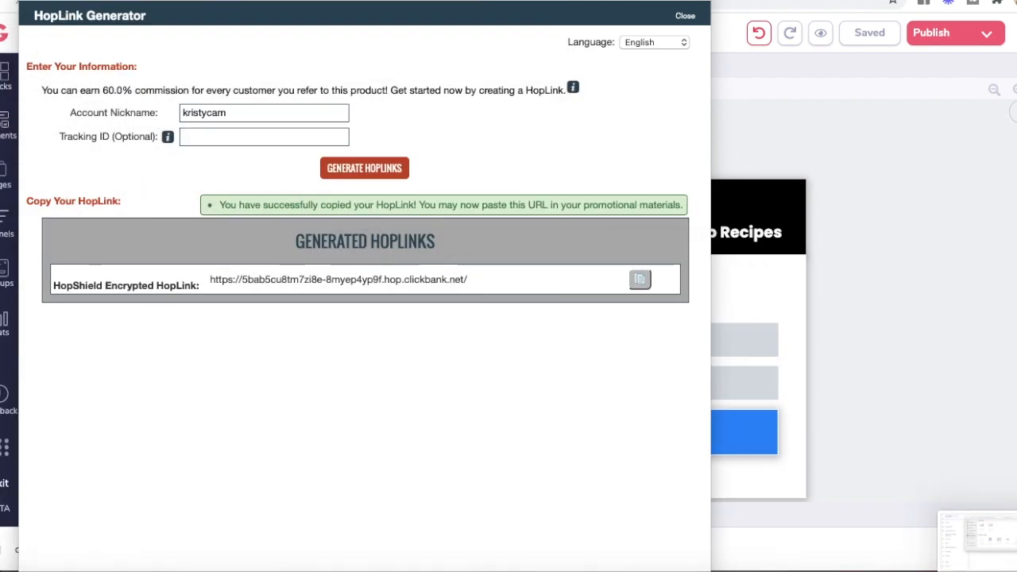
Step: Drag the HopLink Generator window down and left to reveal the page builder
{"action": "left_click_drag", "start_coordinate": [90, 2], "coordinate": [42, 88]}
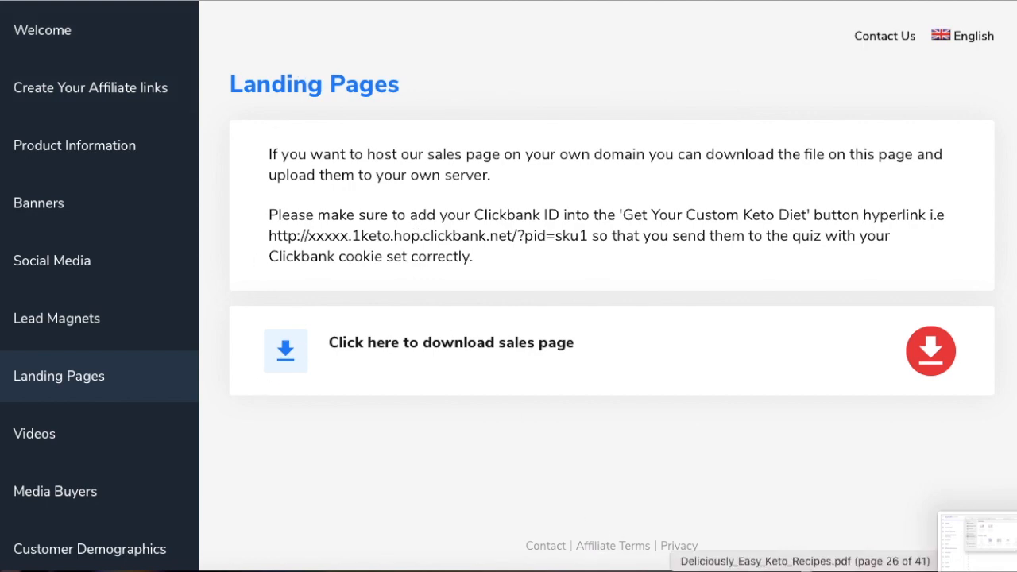
Step: Restore Deliciously_Easy_Keto_Recipes.pdf from the Dock and scroll through its recipe pages
{"action": "left_click", "coordinate": [805, 566]}
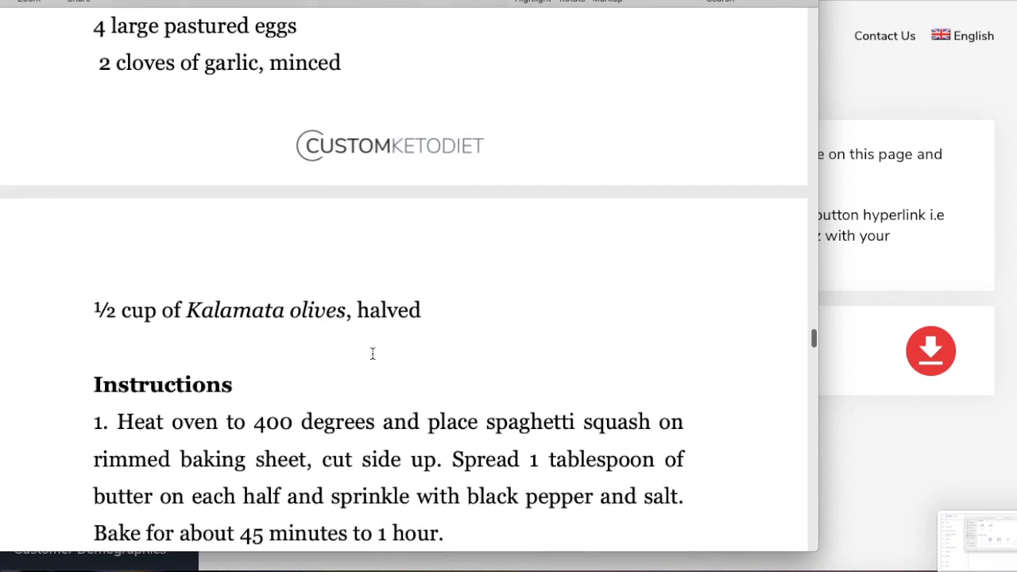
{"action": "scroll", "coordinate": [372, 354], "scroll_direction": "down", "scroll_amount": 8}
{"action": "scroll", "coordinate": [372, 353], "scroll_direction": "down", "scroll_amount": 10}
{"action": "scroll", "coordinate": [372, 353], "scroll_direction": "up", "scroll_amount": 5}
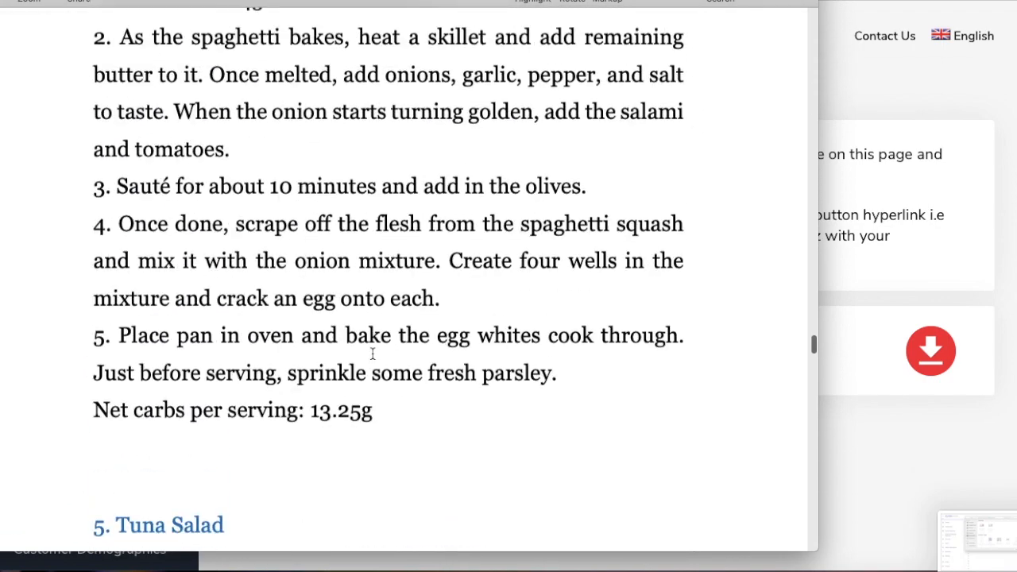
{"action": "scroll", "coordinate": [372, 354], "scroll_direction": "up", "scroll_amount": 12}
{"action": "scroll", "coordinate": [372, 354], "scroll_direction": "down", "scroll_amount": 4}
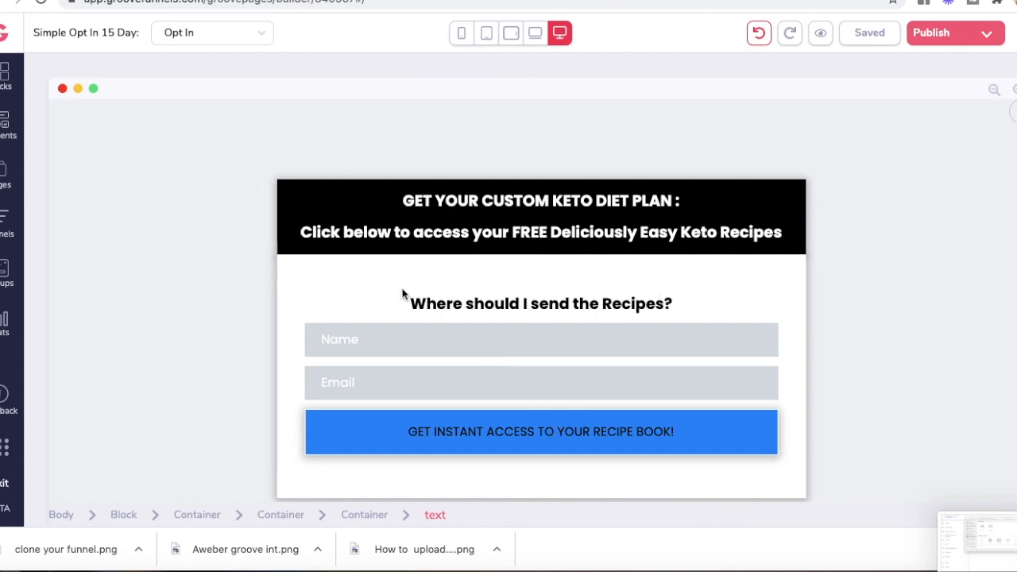
Step: Inspect the opt-in form's elements and review the page's Publish Settings
{"action": "left_click", "coordinate": [289, 193]}
{"action": "left_click", "coordinate": [286, 297]}
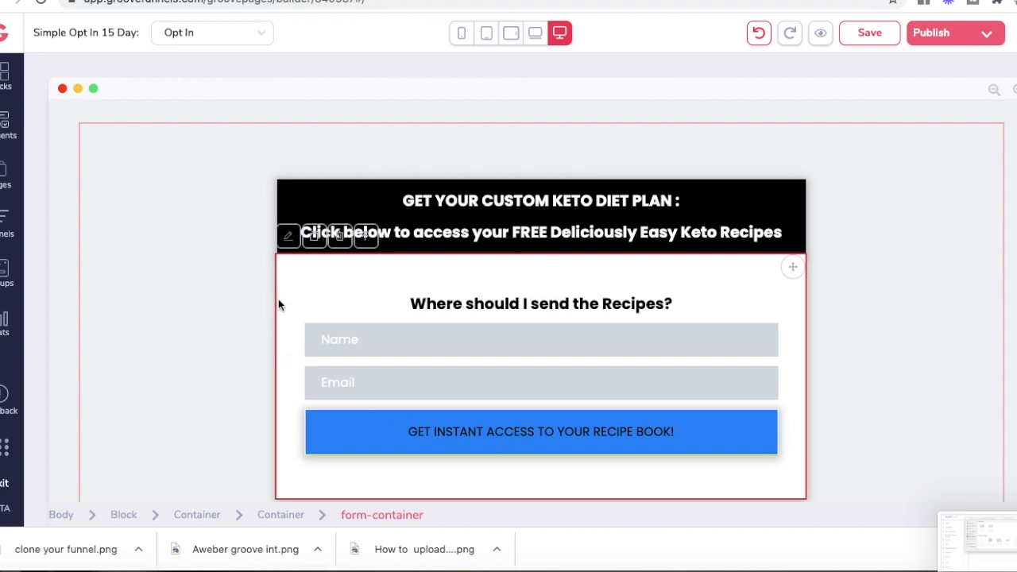
{"action": "left_click", "coordinate": [690, 449]}
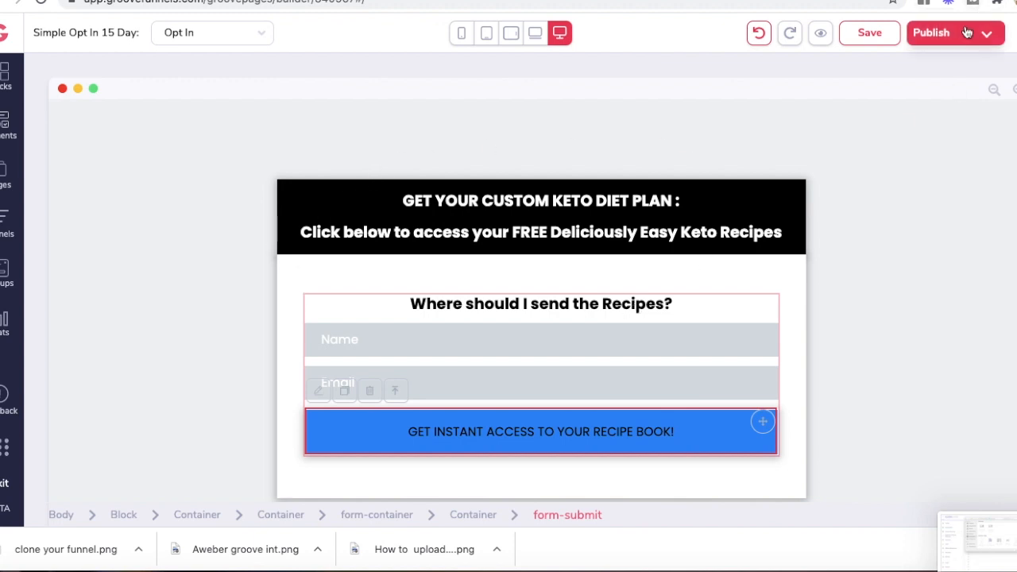
{"action": "left_click", "coordinate": [931, 32]}
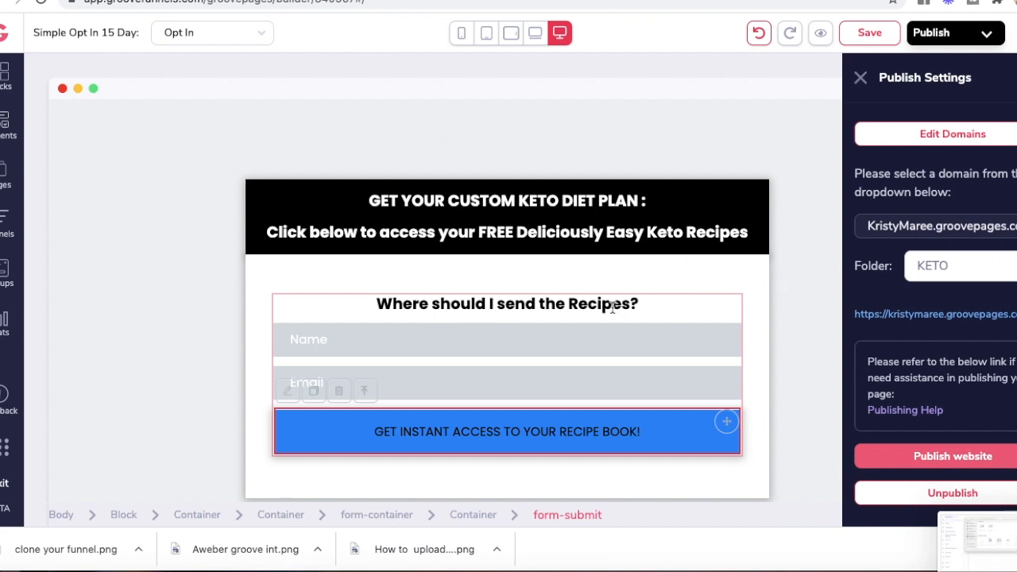
{"action": "left_click", "coordinate": [687, 295]}
{"action": "left_click", "coordinate": [290, 407]}
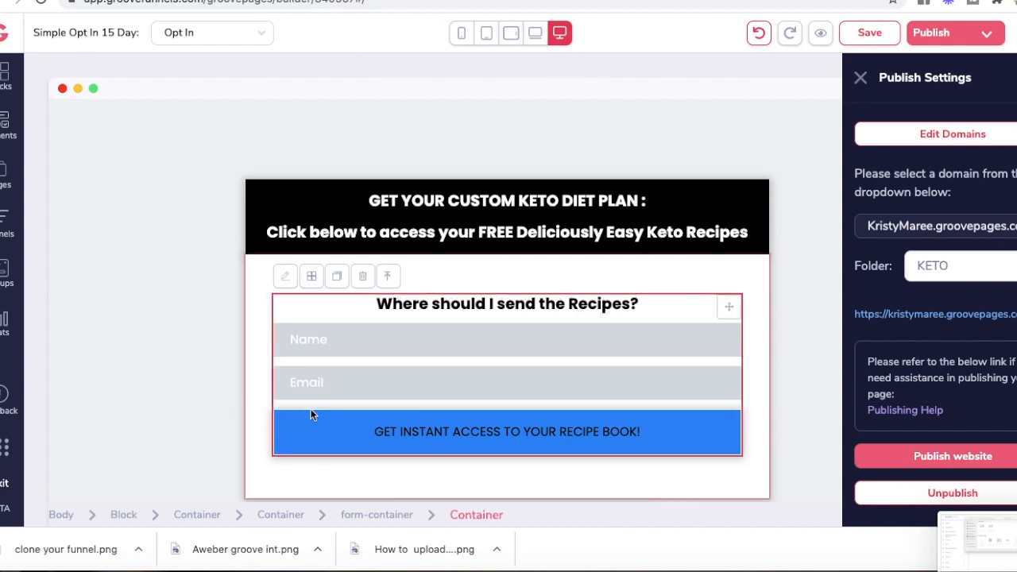
{"action": "left_click", "coordinate": [860, 77]}
Step: Bring up the form container's Configure settings showing its AWeber integration
{"action": "left_click", "coordinate": [286, 277]}
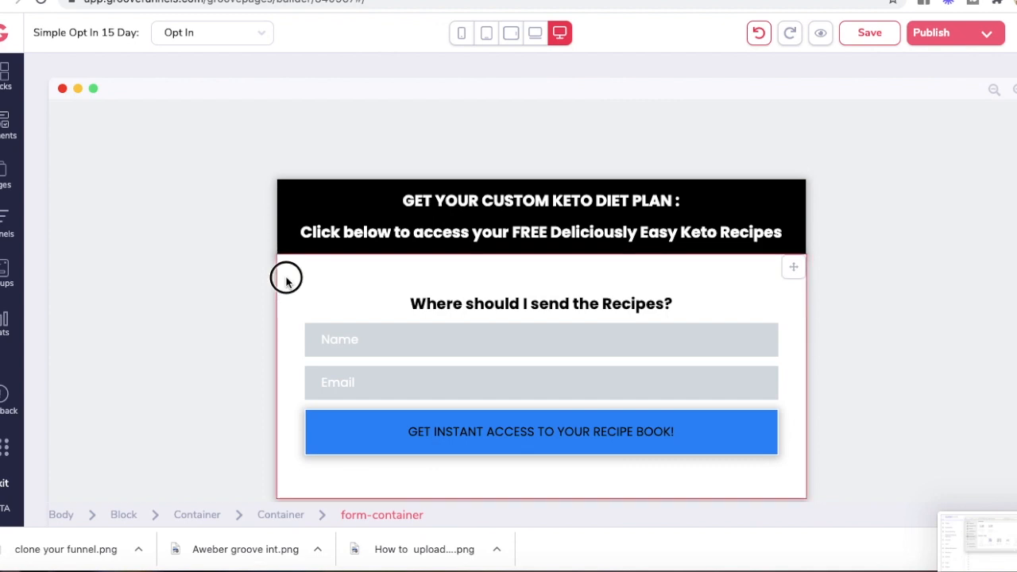
{"action": "left_click", "coordinate": [287, 237]}
{"action": "left_click", "coordinate": [931, 126]}
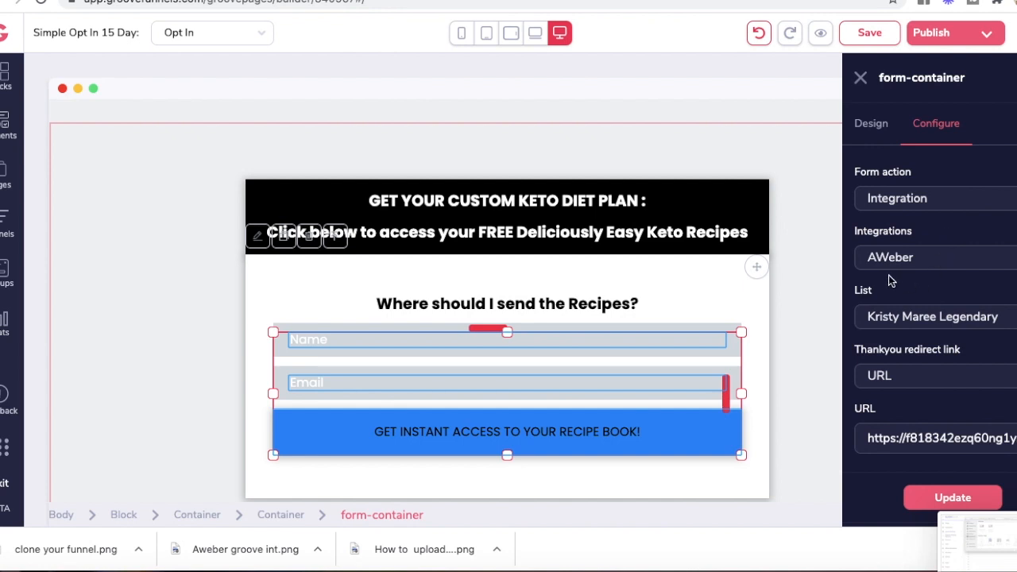
Step: Review the form's AWeber list and action settings, then switch to the affiliate portal window
{"action": "scroll", "coordinate": [927, 297], "scroll_direction": "down", "scroll_amount": 1}
{"action": "scroll", "coordinate": [926, 297], "scroll_direction": "up", "scroll_amount": 1}
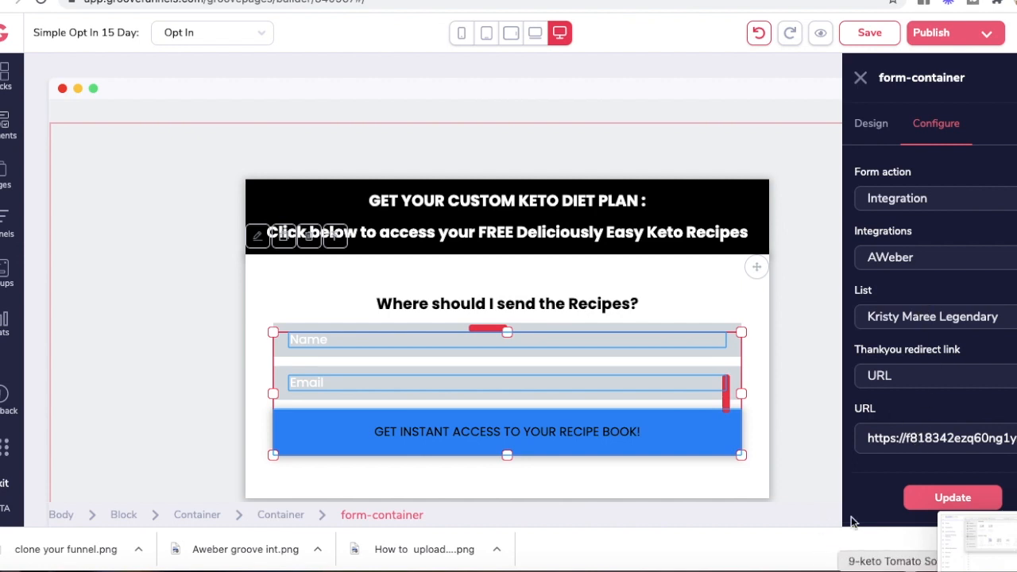
{"action": "left_click", "coordinate": [2, 86]}
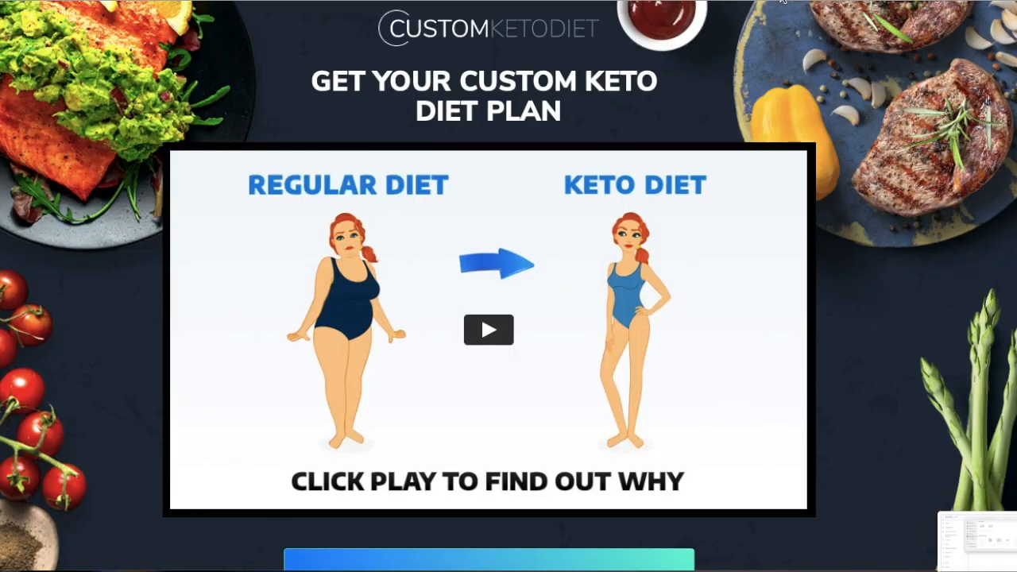
{"action": "scroll", "coordinate": [490, 171], "scroll_direction": "down", "scroll_amount": 1}
{"action": "scroll", "coordinate": [490, 171], "scroll_direction": "up", "scroll_amount": 1}
{"action": "scroll", "coordinate": [649, 316], "scroll_direction": "down", "scroll_amount": 5}
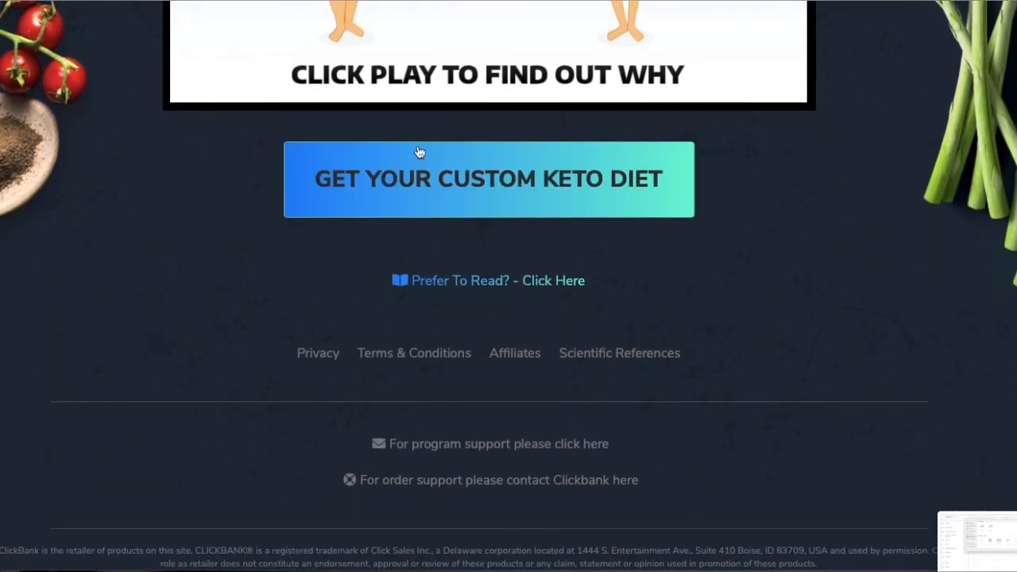
{"action": "scroll", "coordinate": [761, 254], "scroll_direction": "up", "scroll_amount": 2}
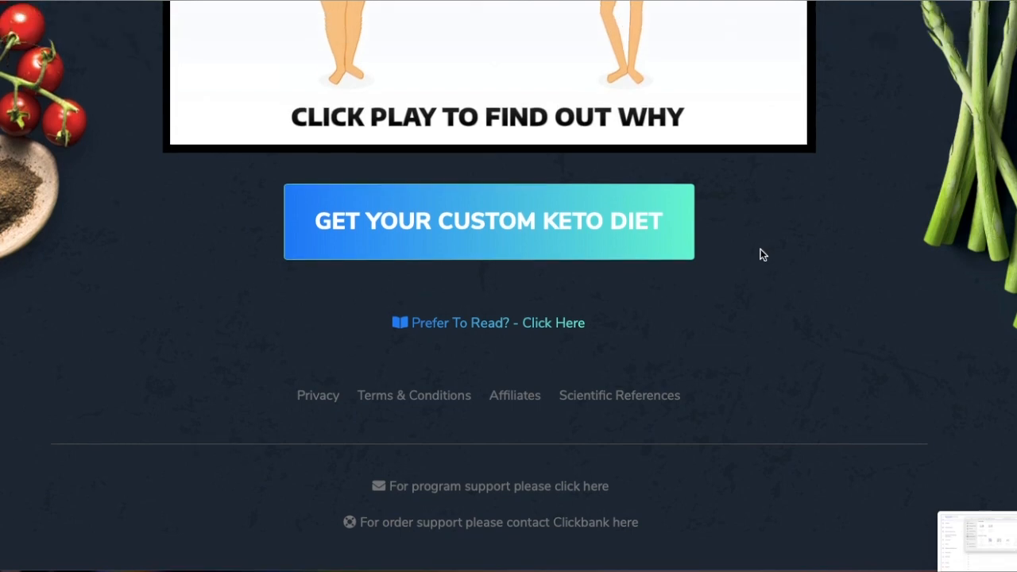
{"action": "scroll", "coordinate": [733, 294], "scroll_direction": "up", "scroll_amount": 4}
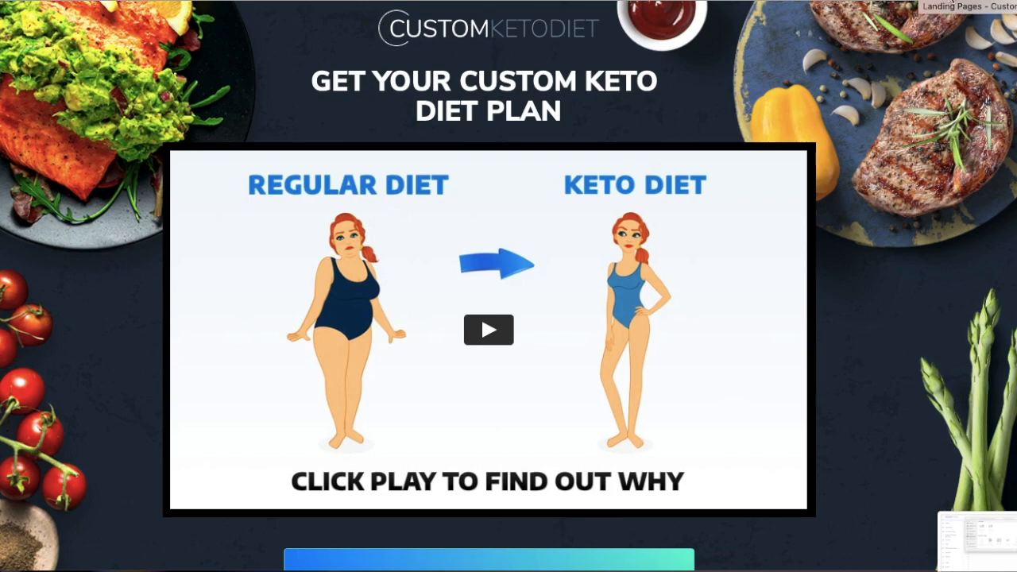
Step: Switch from the affiliate Landing Pages tab to AWeber's New List Setup for Keto Diet
{"action": "left_click", "coordinate": [926, 4]}
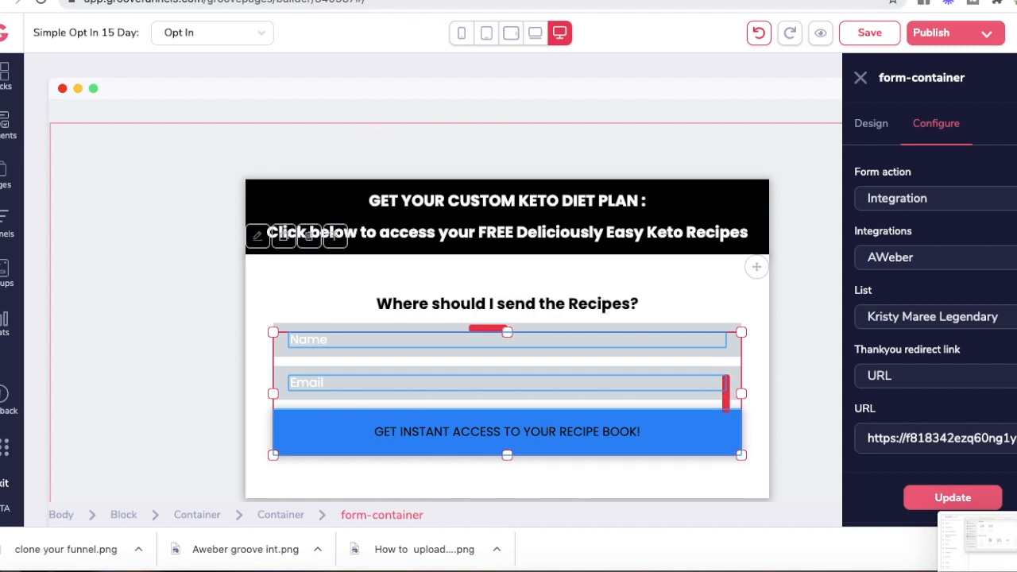
{"action": "left_click", "coordinate": [200, 0]}
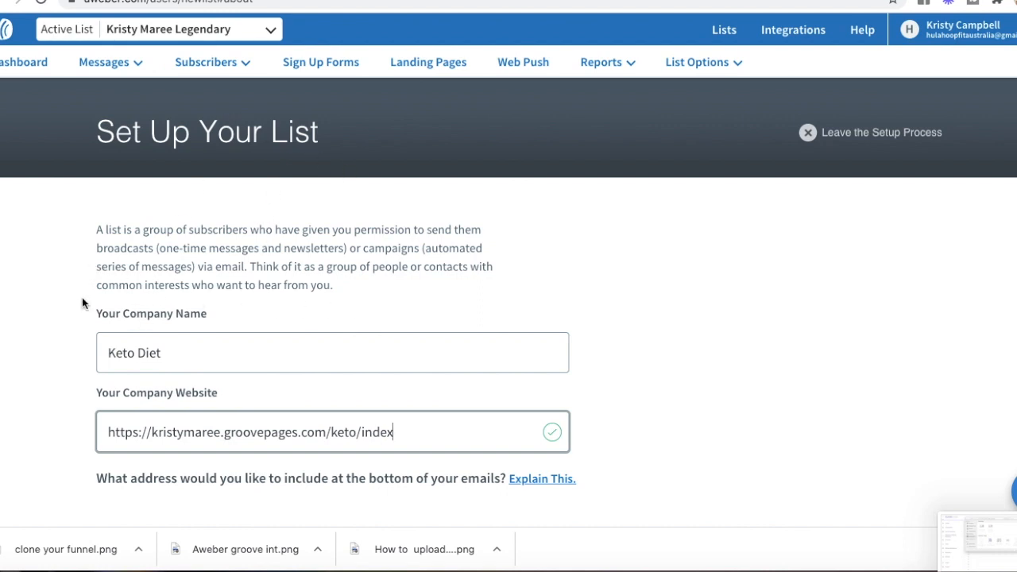
Step: Scroll down through AWeber's Set Up Your List form
{"action": "scroll", "coordinate": [77, 344], "scroll_direction": "down", "scroll_amount": 1}
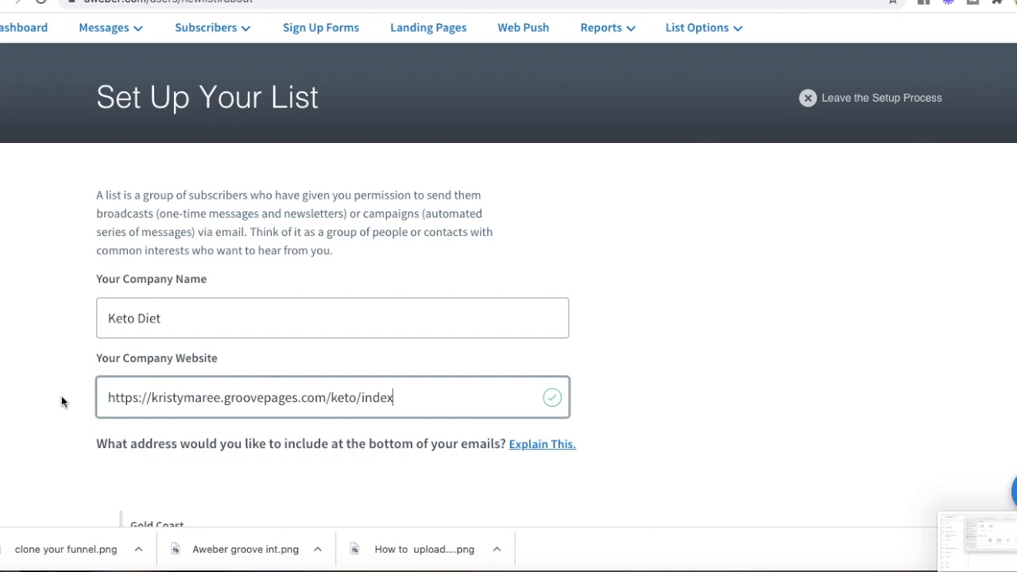
{"action": "scroll", "coordinate": [61, 398], "scroll_direction": "down", "scroll_amount": 1}
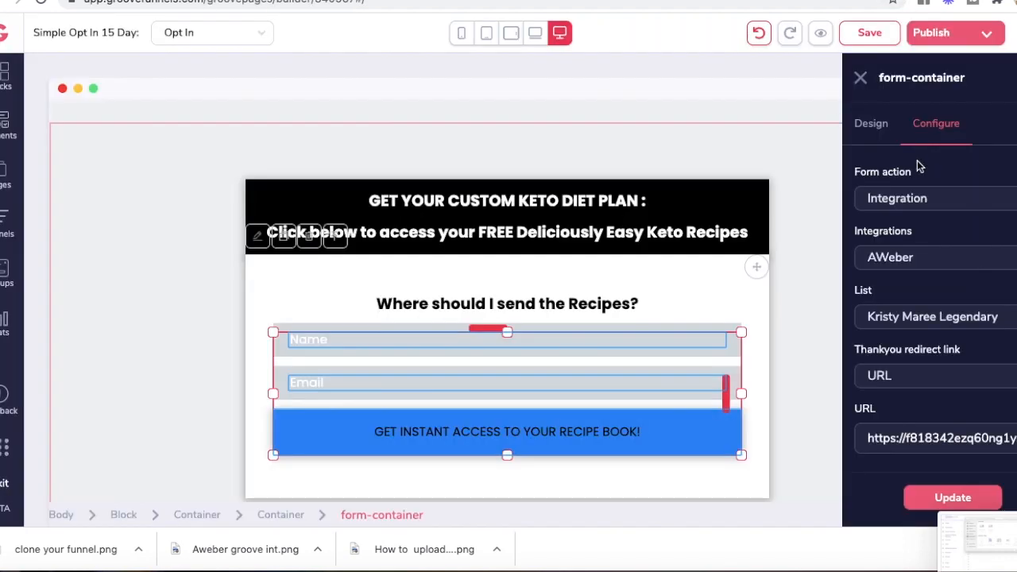
Step: Save the opt-in page, check its KETO-folder publish settings, and return to AWeber
{"action": "left_click", "coordinate": [947, 34]}
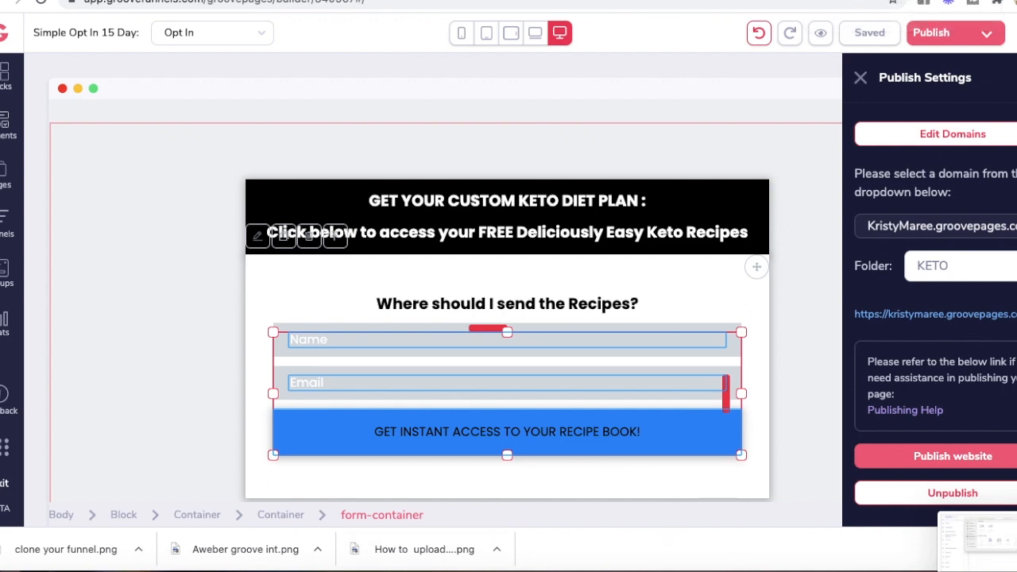
{"action": "left_click", "coordinate": [227, 0]}
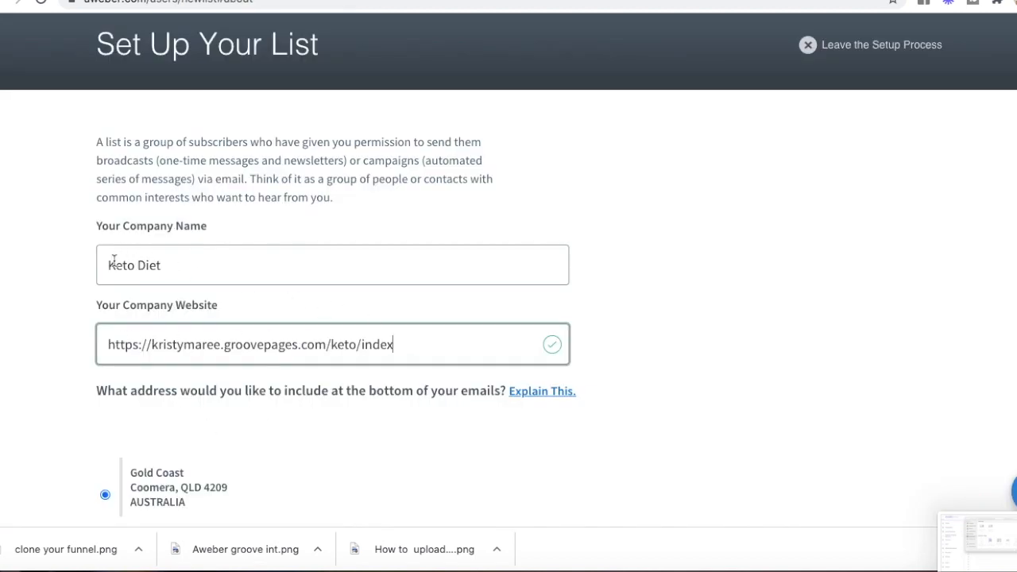
Step: Name the new AWeber list 'Keto Diet' with the description 'Keto Opt In'
{"action": "scroll", "coordinate": [57, 416], "scroll_direction": "down", "scroll_amount": 6}
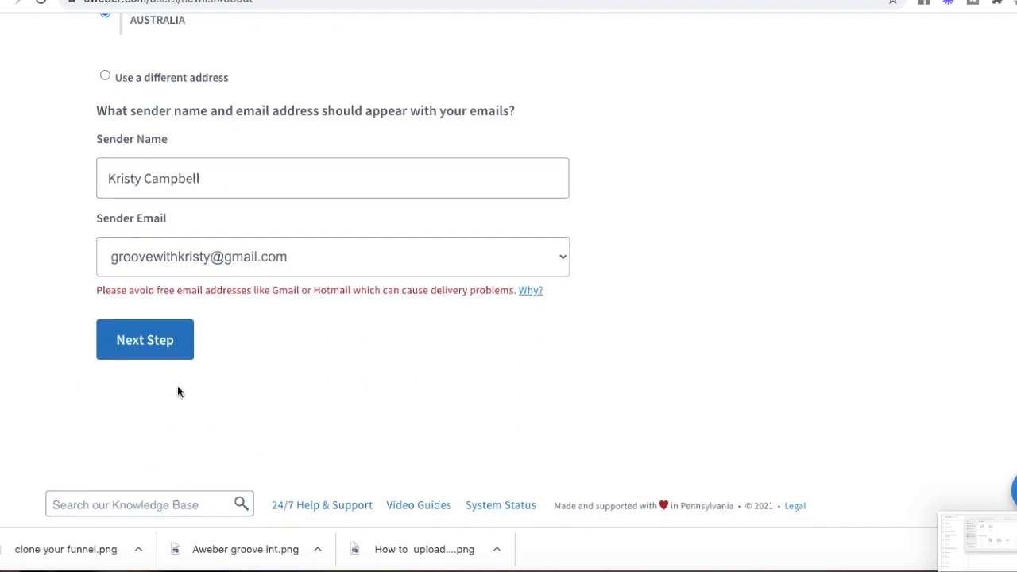
{"action": "left_click", "coordinate": [145, 342]}
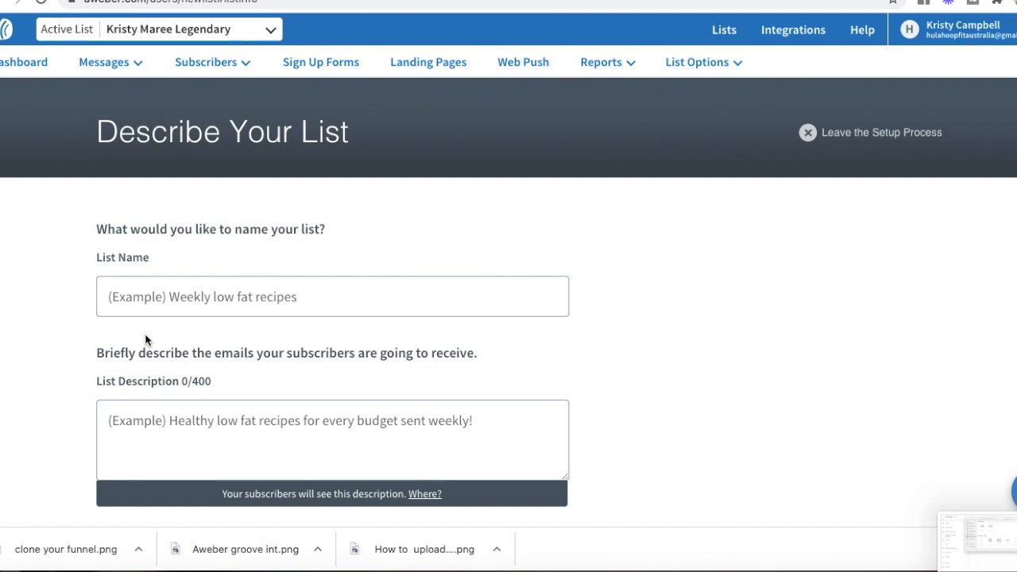
{"action": "left_click", "coordinate": [178, 294]}
{"action": "left_click", "coordinate": [195, 296]}
{"action": "type", "text": "Ke"}
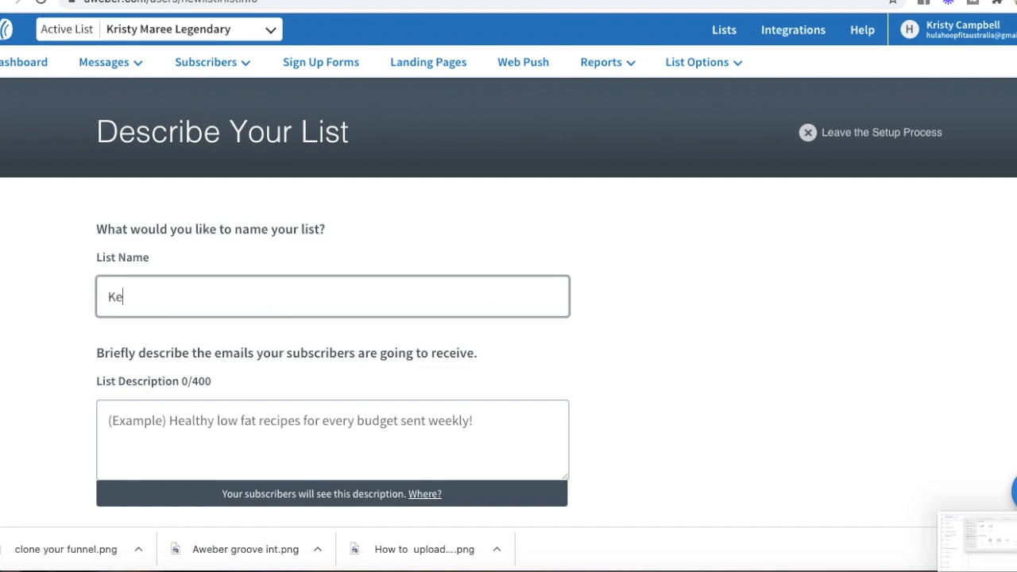
{"action": "type", "text": "to Diet"}
{"action": "scroll", "coordinate": [244, 343], "scroll_direction": "down", "scroll_amount": 2}
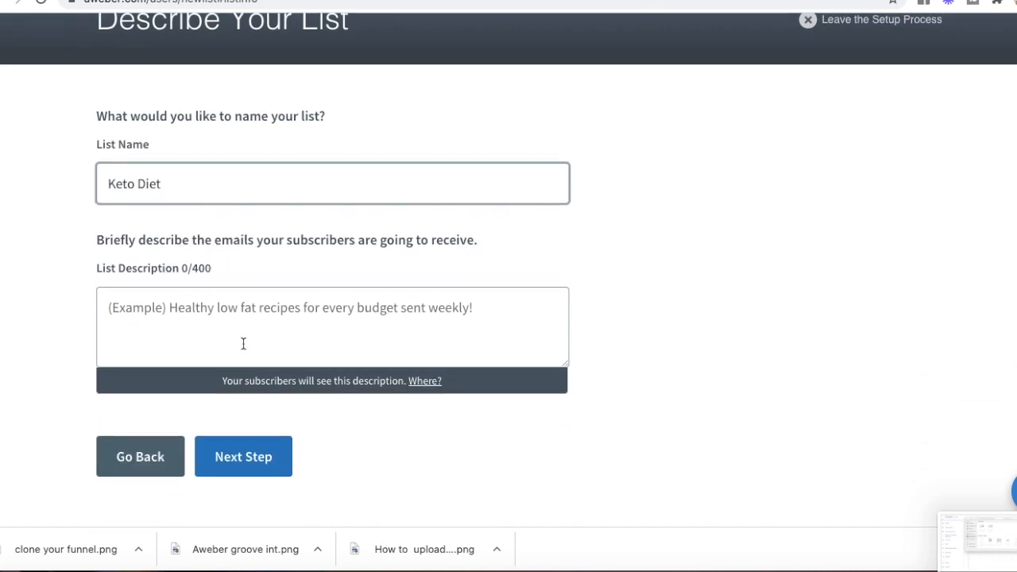
{"action": "left_click", "coordinate": [236, 421]}
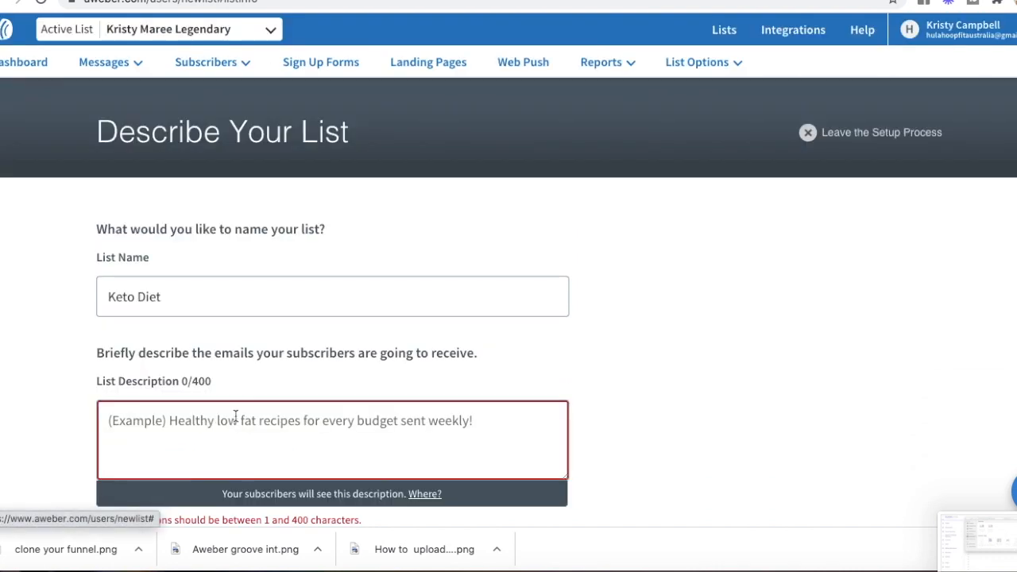
{"action": "left_click", "coordinate": [223, 422]}
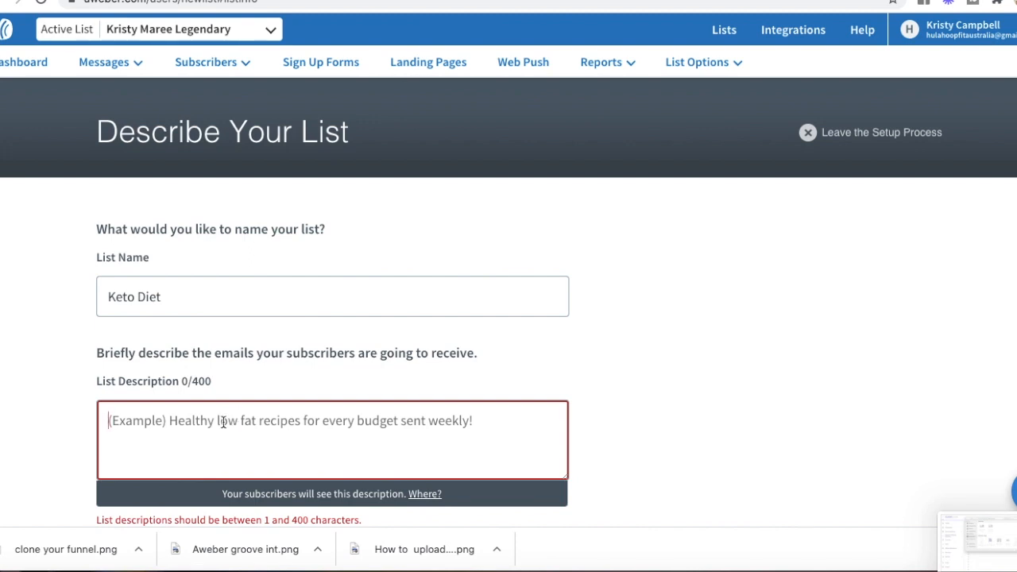
{"action": "type", "text": "Ket"}
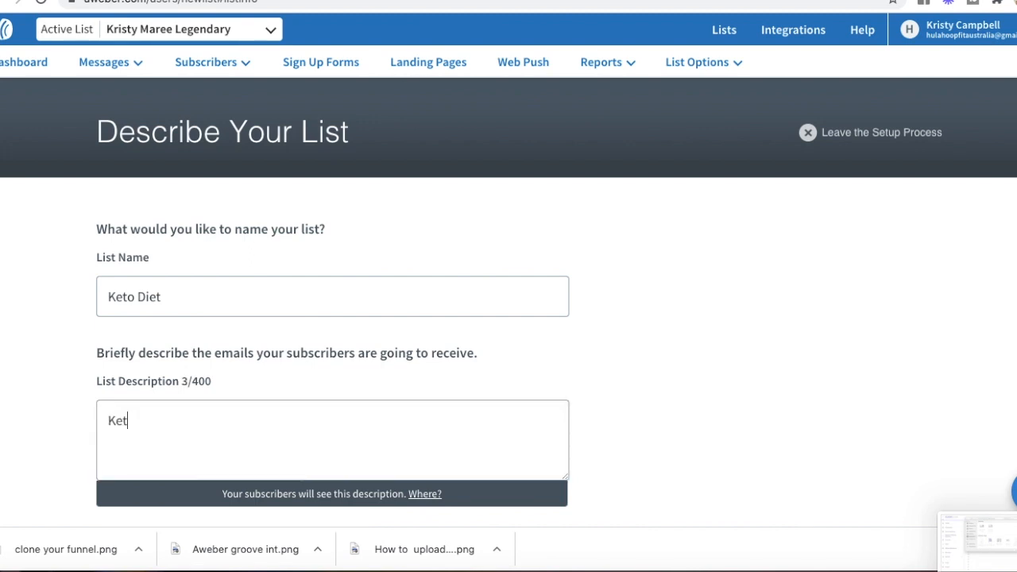
{"action": "type", "text": "o Opt In"}
{"action": "scroll", "coordinate": [244, 470], "scroll_direction": "down", "scroll_amount": 1}
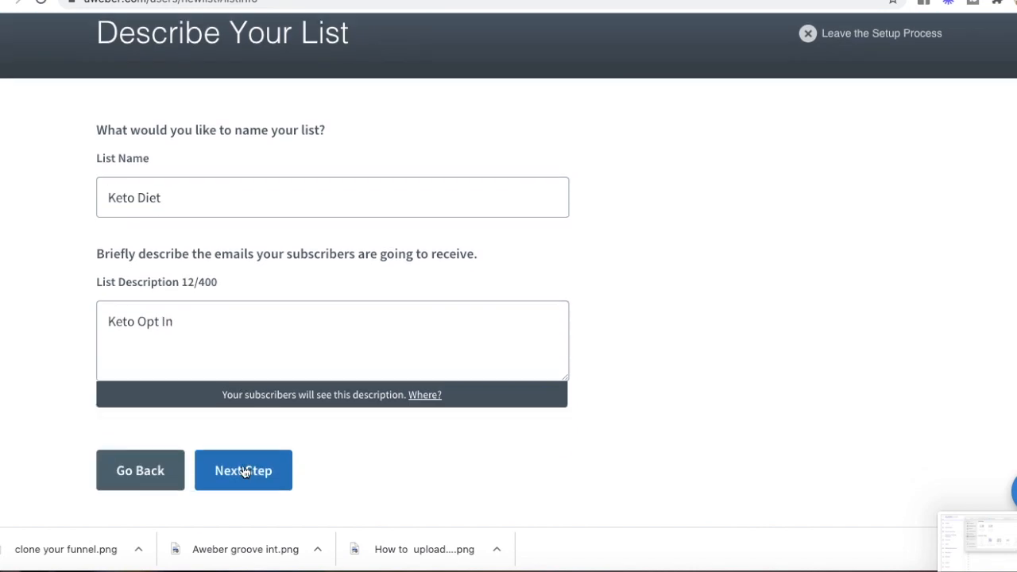
{"action": "left_click", "coordinate": [246, 475]}
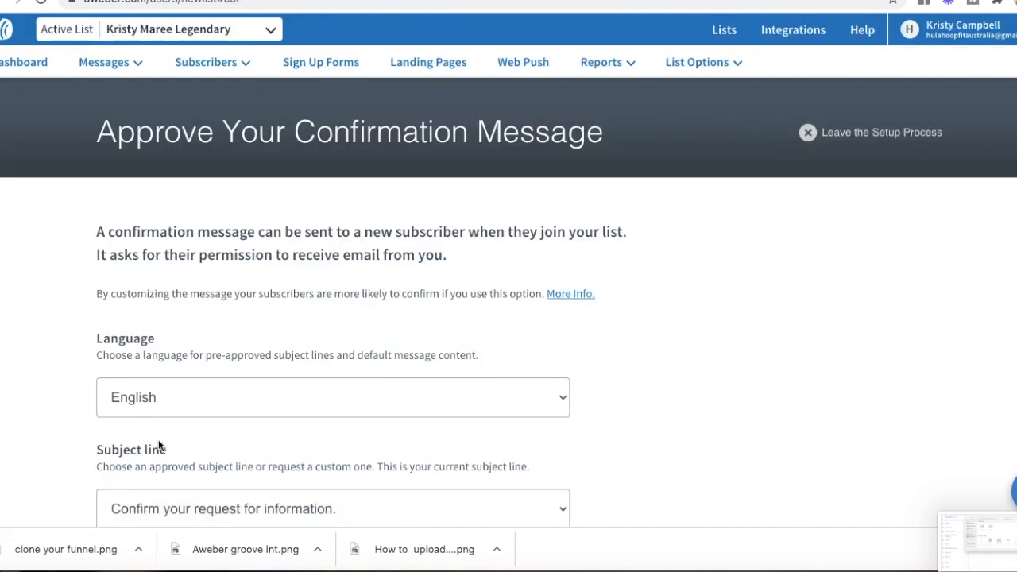
Step: Approve the default confirmation message to create the list
{"action": "scroll", "coordinate": [161, 439], "scroll_direction": "down", "scroll_amount": 3}
{"action": "scroll", "coordinate": [161, 433], "scroll_direction": "down", "scroll_amount": 2}
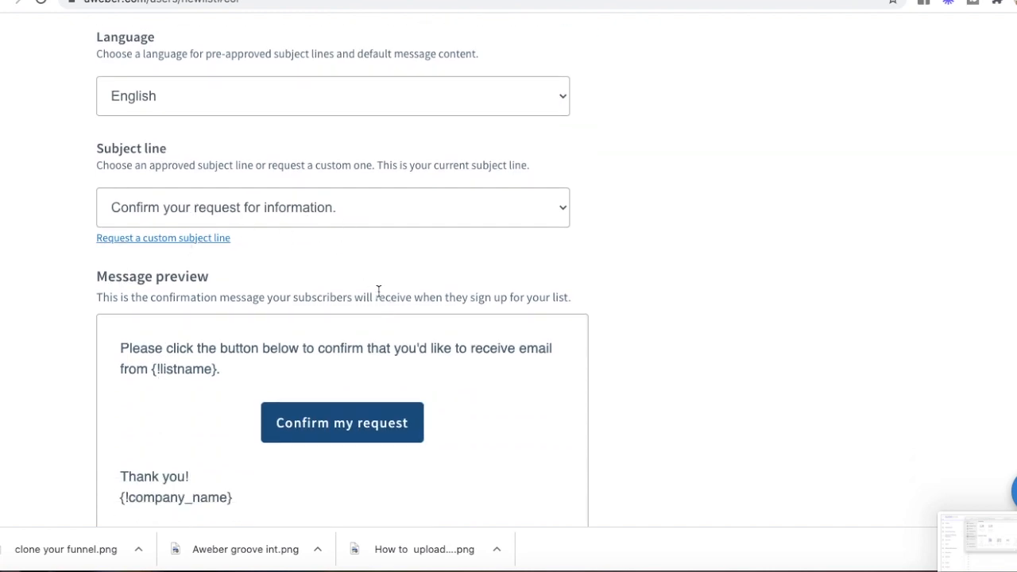
{"action": "scroll", "coordinate": [376, 289], "scroll_direction": "down", "scroll_amount": 1}
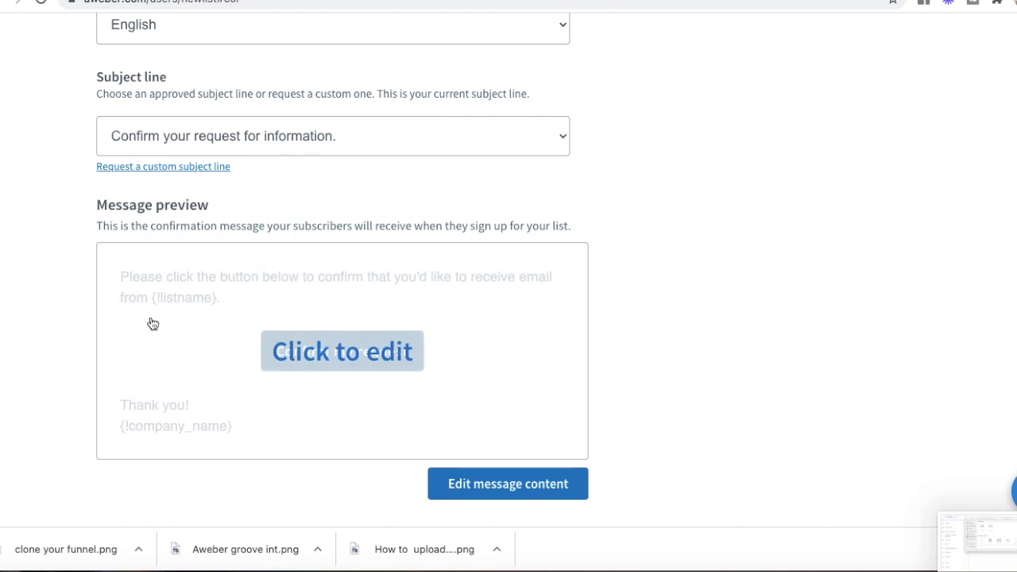
{"action": "scroll", "coordinate": [635, 360], "scroll_direction": "down", "scroll_amount": 2}
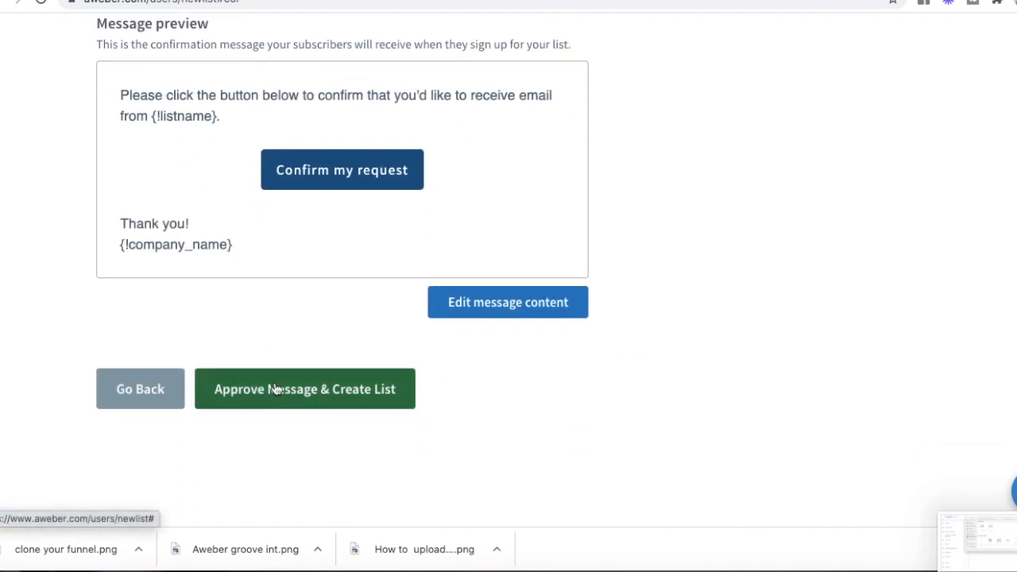
{"action": "left_click", "coordinate": [276, 389]}
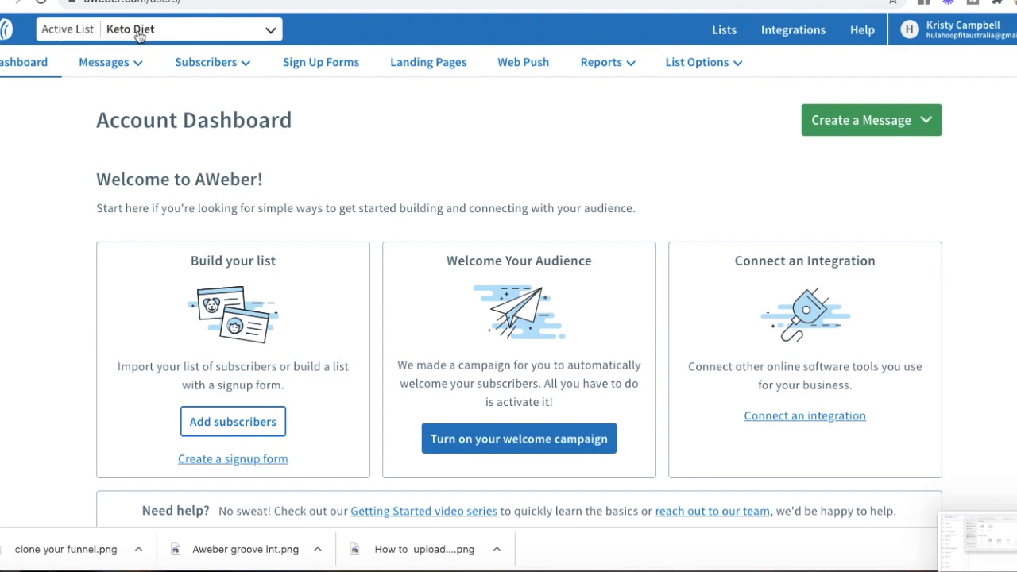
Step: Open the Keto Diet list settings and go to its confirmation message section
{"action": "mouse_move", "coordinate": [692, 65]}
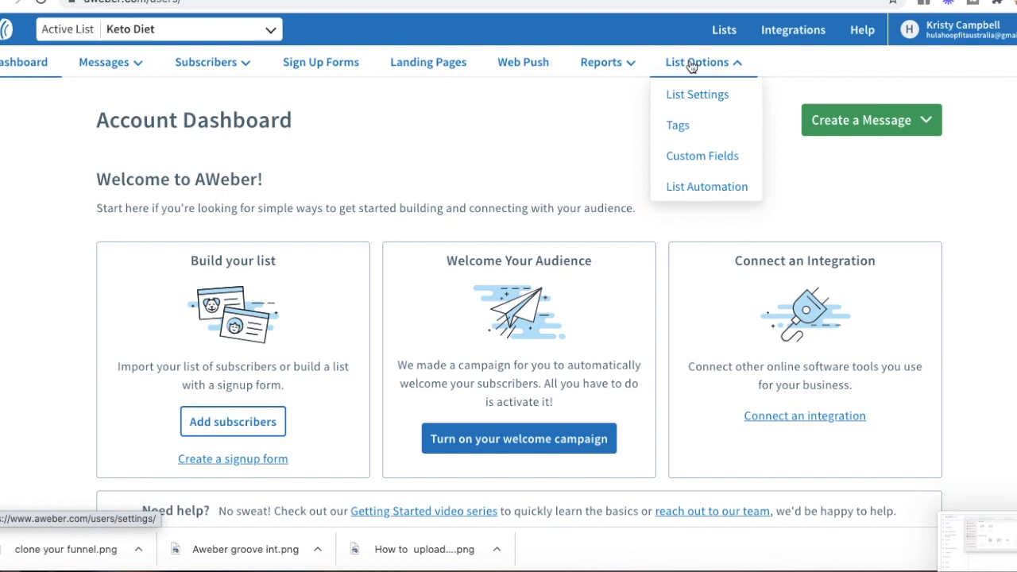
{"action": "left_click", "coordinate": [696, 95]}
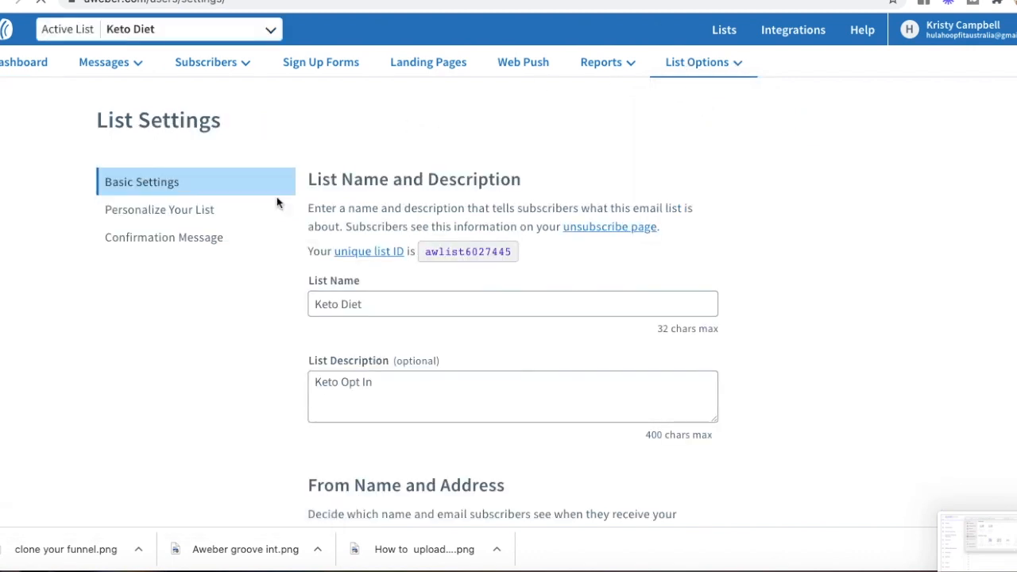
{"action": "left_click", "coordinate": [163, 241]}
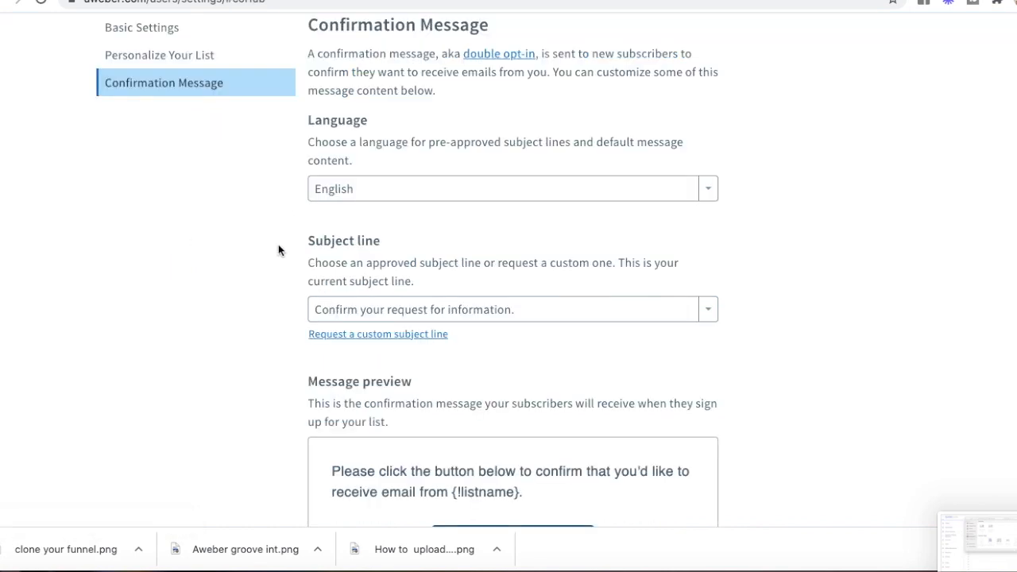
{"action": "scroll", "coordinate": [548, 376], "scroll_direction": "down", "scroll_amount": 2}
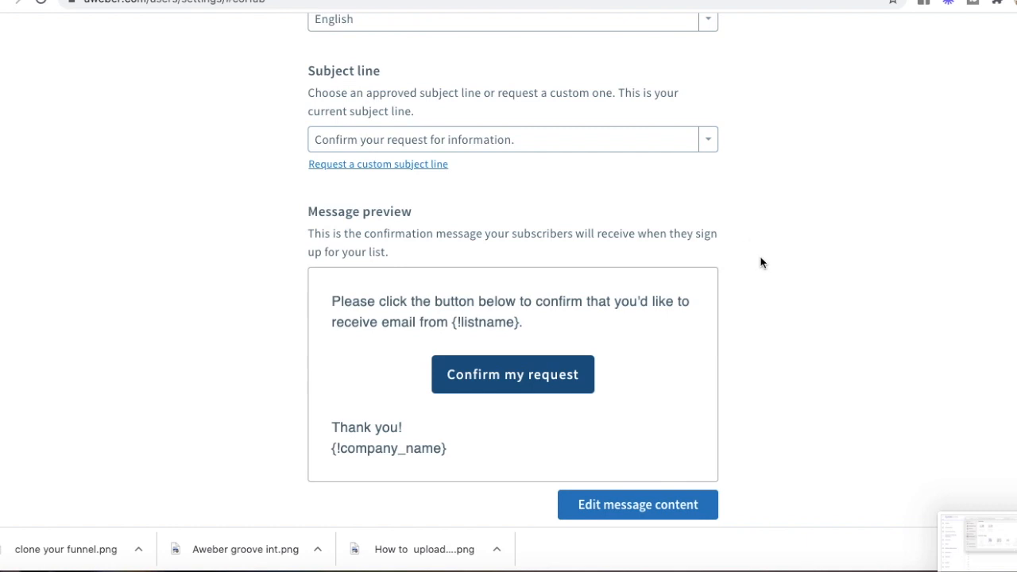
{"action": "scroll", "coordinate": [763, 295], "scroll_direction": "down", "scroll_amount": 3}
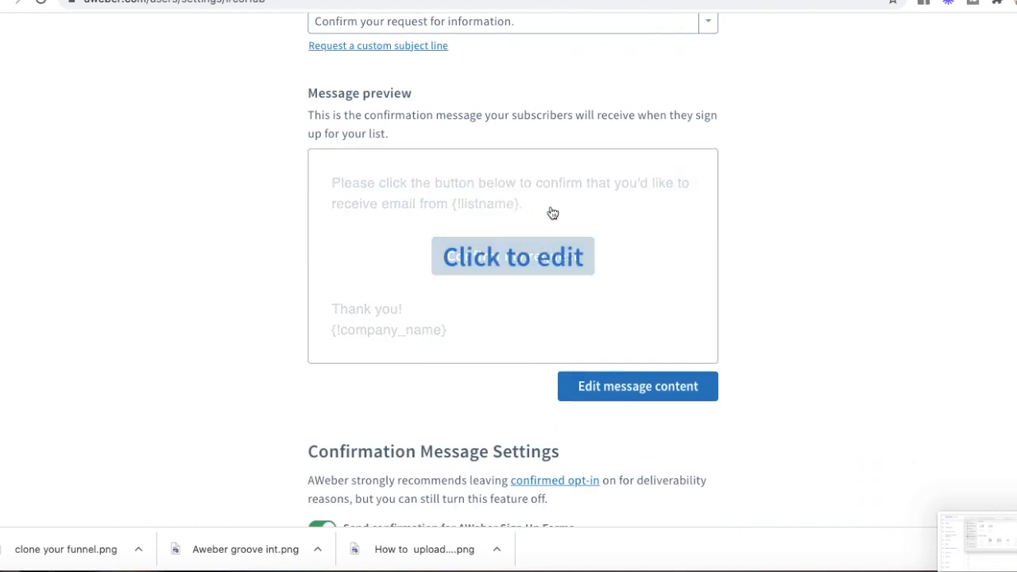
{"action": "scroll", "coordinate": [811, 343], "scroll_direction": "down", "scroll_amount": 7}
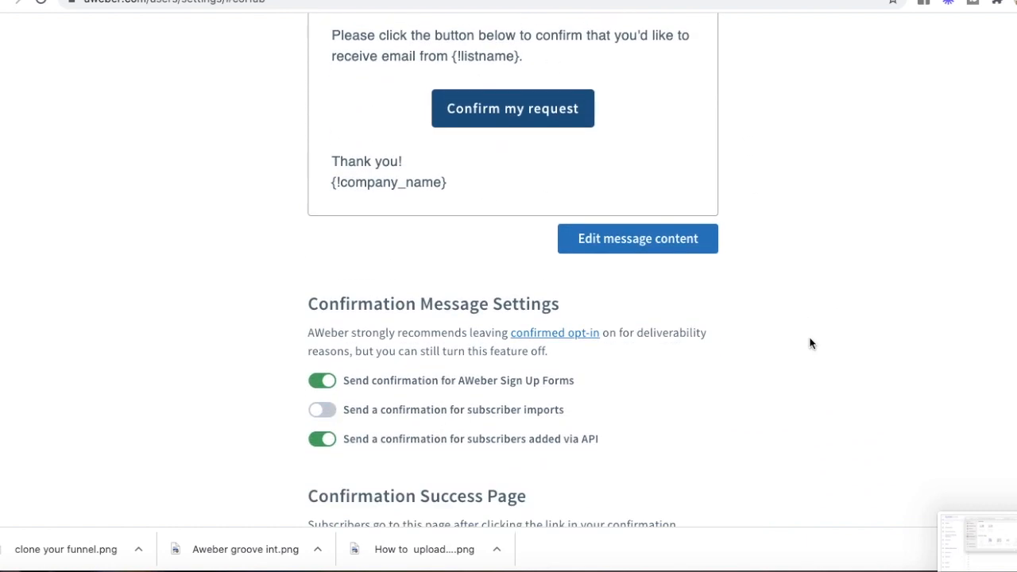
{"action": "scroll", "coordinate": [810, 343], "scroll_direction": "down", "scroll_amount": 2}
Step: Check the Custom success page URL field, then bring up Google Drive's My Drive
{"action": "right_click", "coordinate": [810, 337]}
{"action": "left_click", "coordinate": [779, 294]}
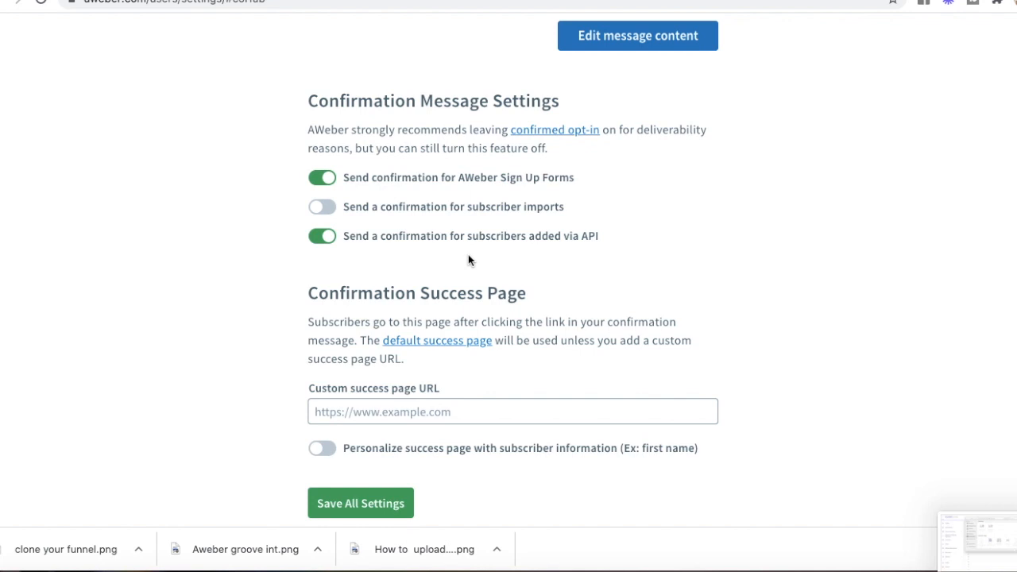
{"action": "scroll", "coordinate": [468, 260], "scroll_direction": "down", "scroll_amount": 1}
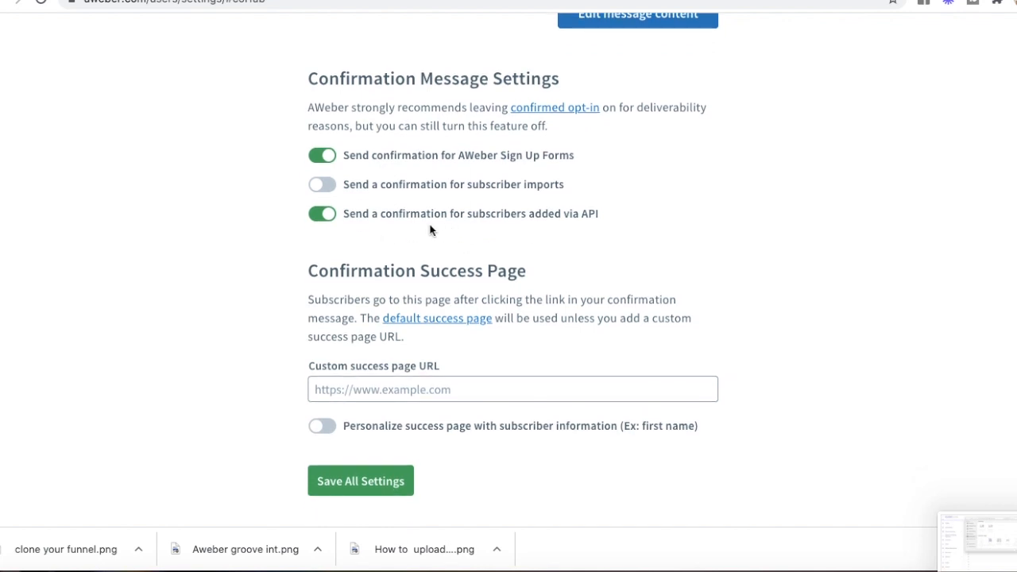
{"action": "scroll", "coordinate": [585, 289], "scroll_direction": "down", "scroll_amount": 3}
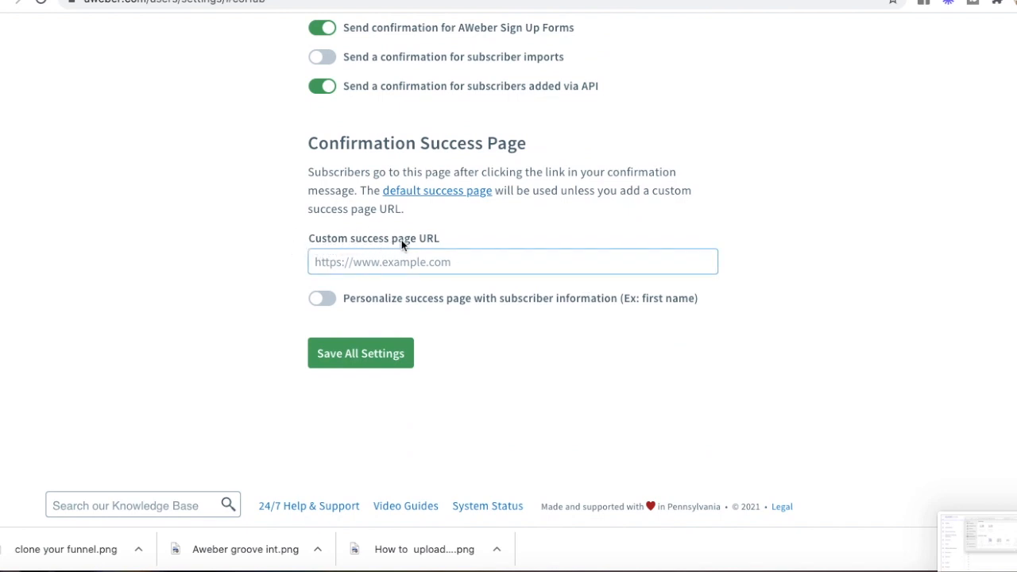
{"action": "left_click", "coordinate": [441, 258]}
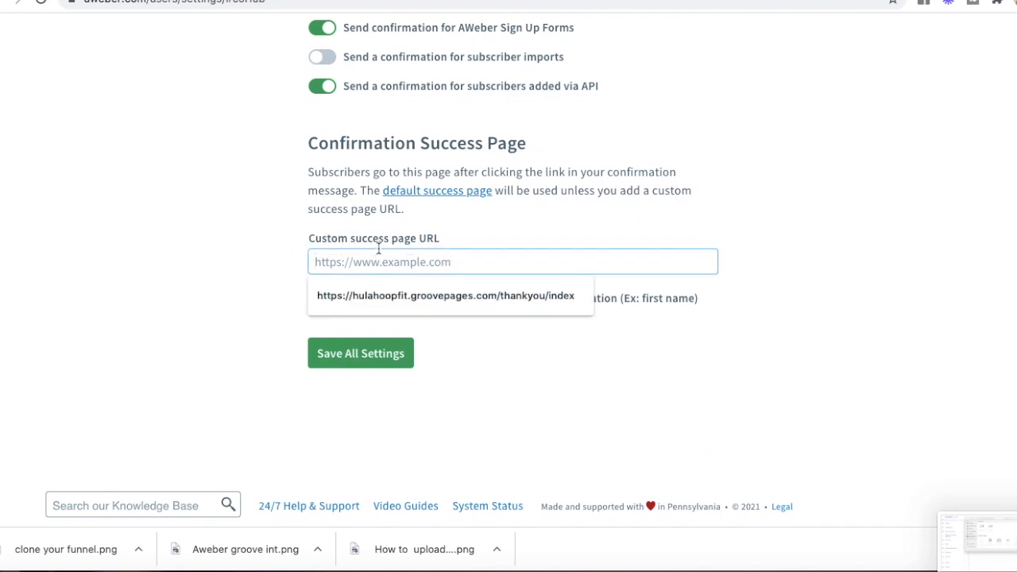
{"action": "left_click", "coordinate": [461, 238]}
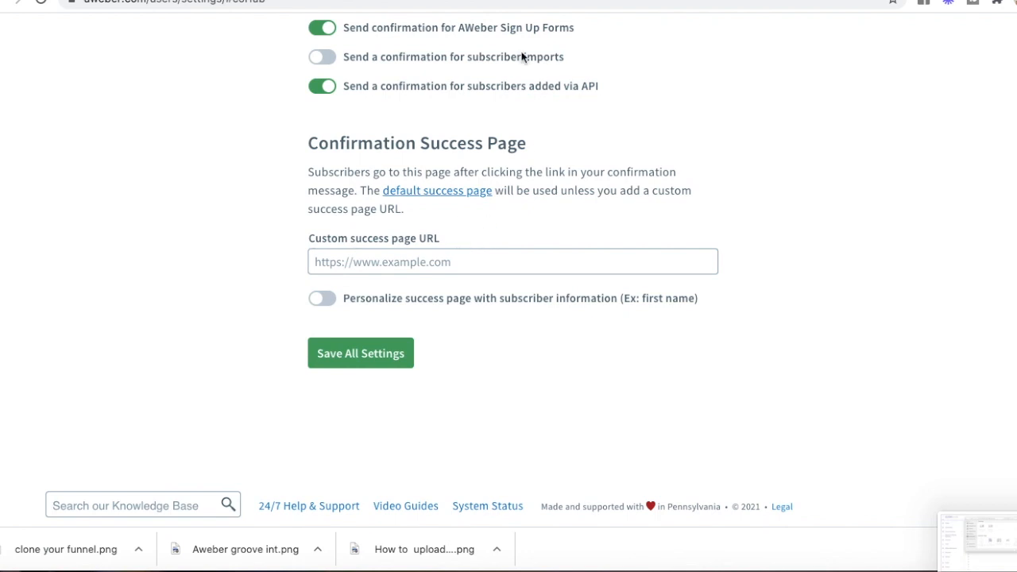
{"action": "left_click", "coordinate": [612, 0]}
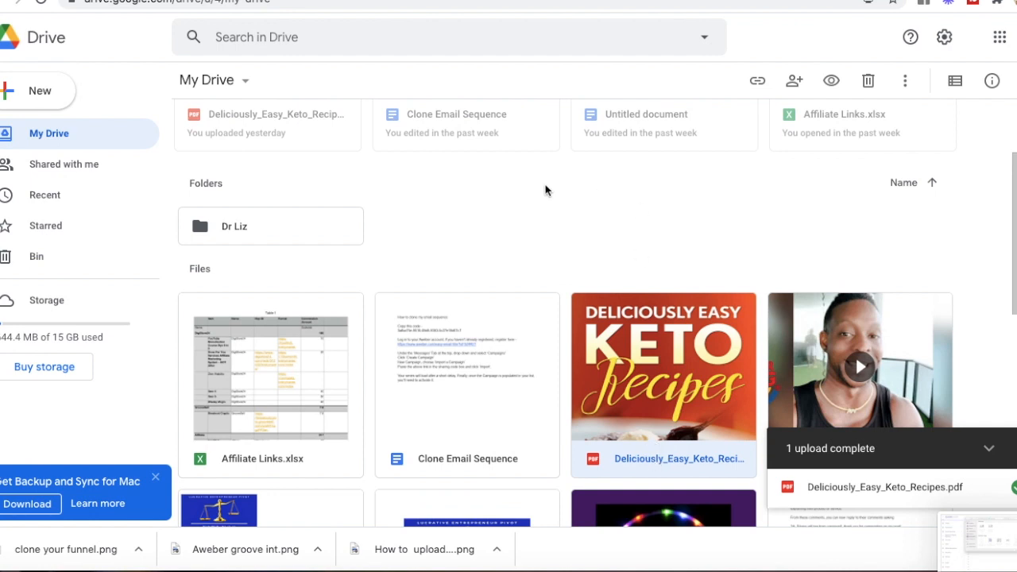
Step: Share Deliciously_Easy_Keto_Recipes.pdf with anyone with the link and copy the link
{"action": "double_click", "coordinate": [656, 447]}
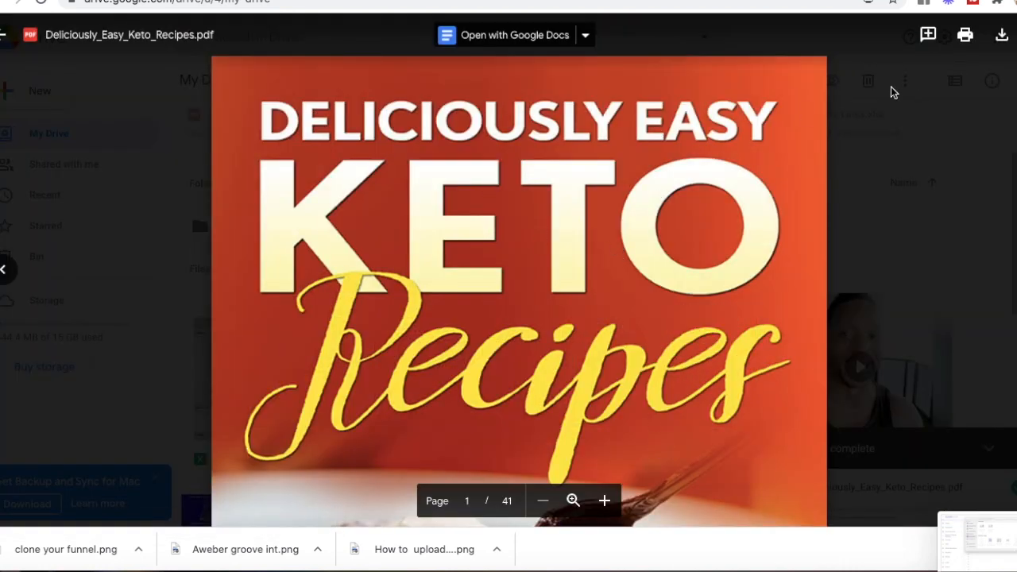
{"action": "left_click", "coordinate": [1013, 35]}
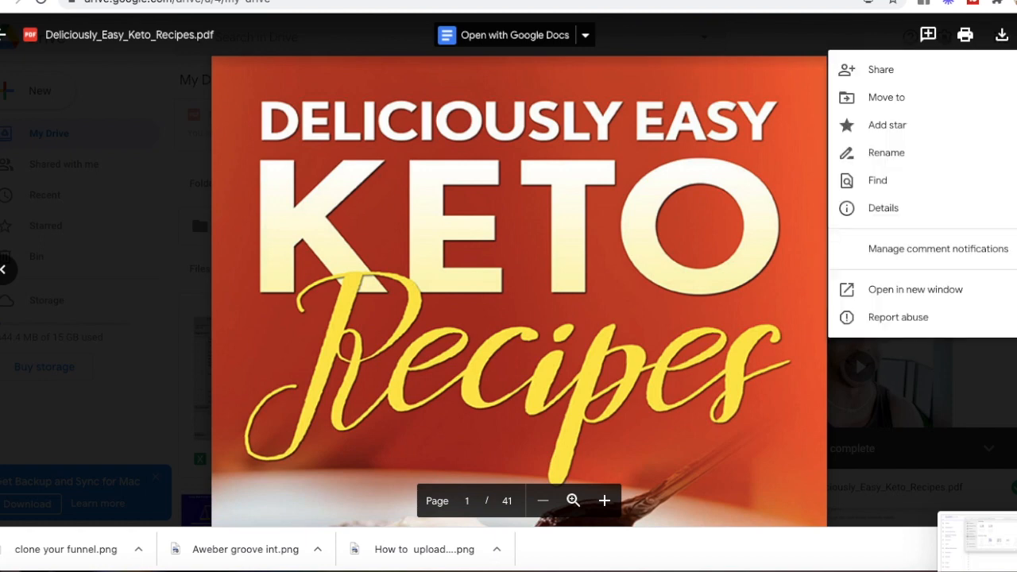
{"action": "left_click", "coordinate": [879, 71]}
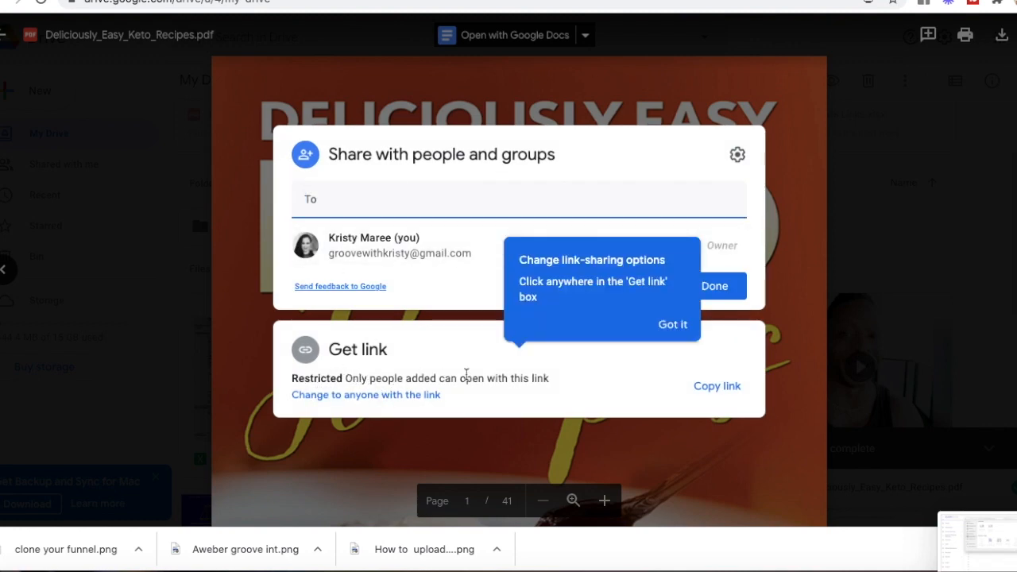
{"action": "left_click", "coordinate": [399, 399]}
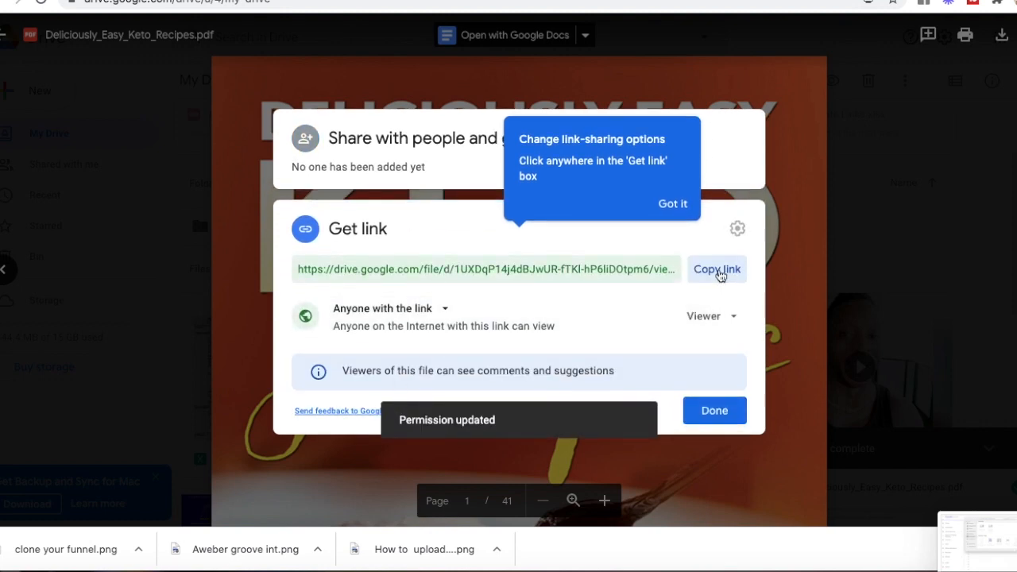
{"action": "left_click", "coordinate": [717, 271]}
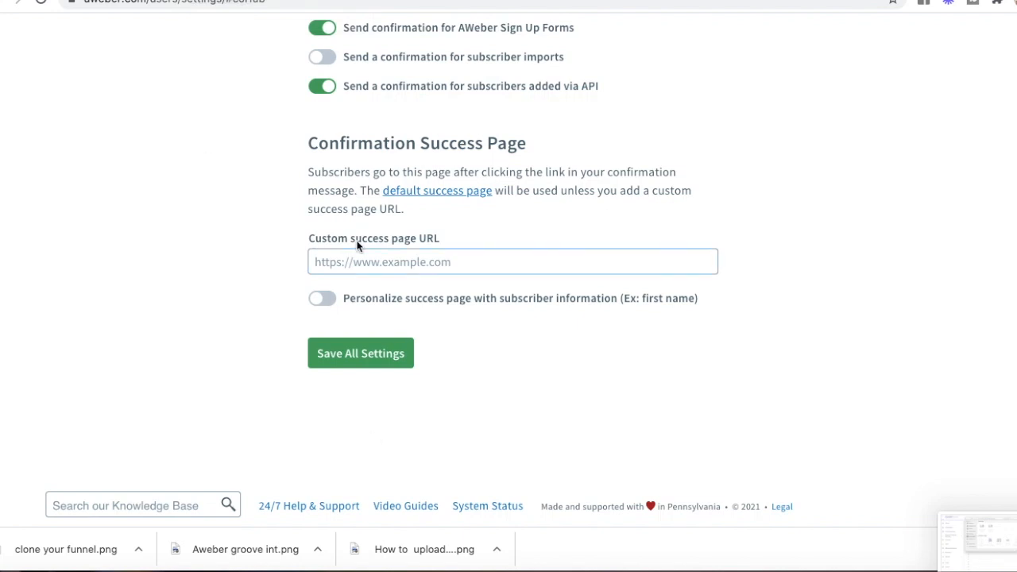
Step: Set the copied Drive PDF link as the Keto Diet success page URL and save all settings
{"action": "left_click", "coordinate": [357, 262]}
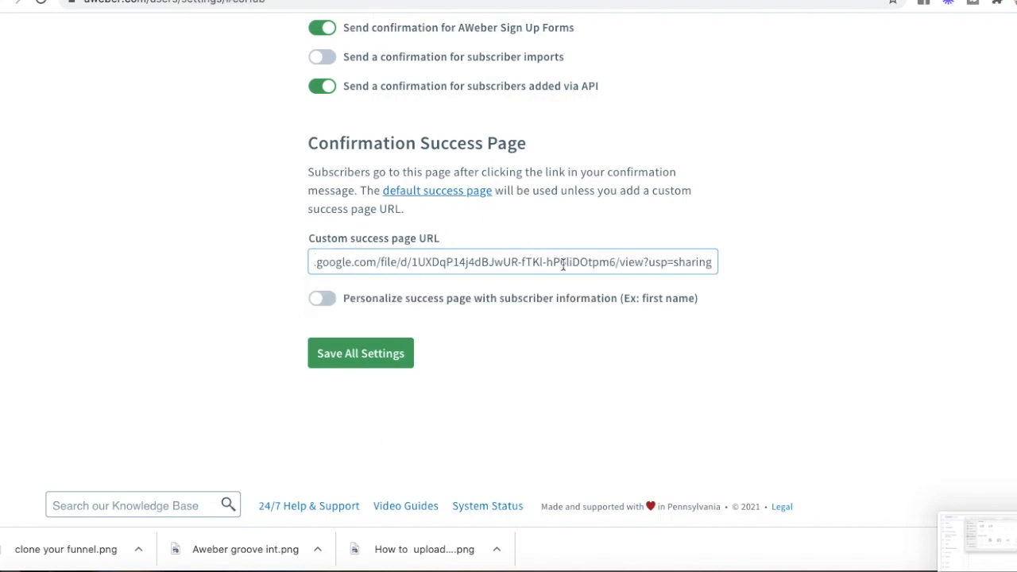
{"action": "left_click", "coordinate": [344, 354]}
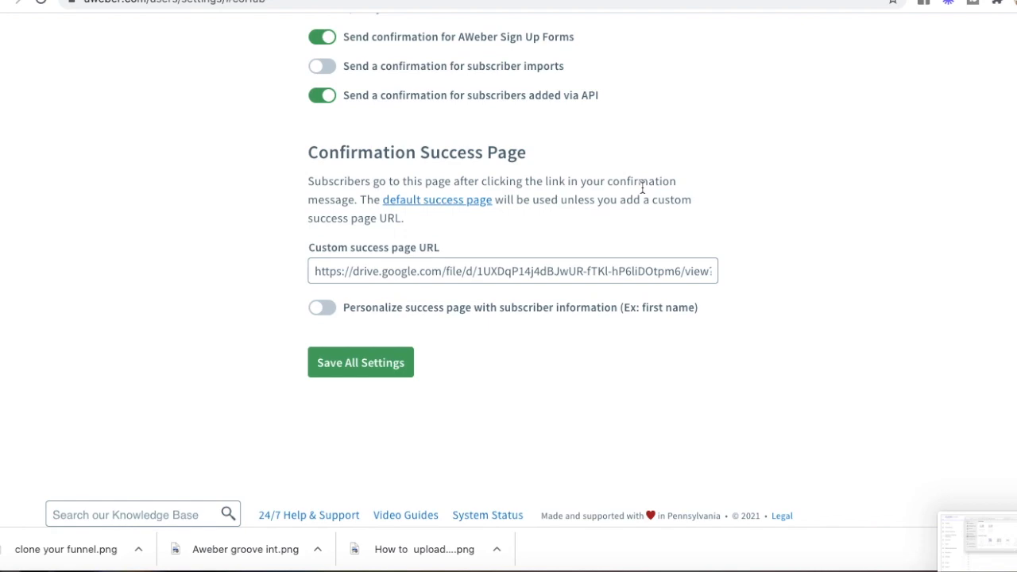
{"action": "scroll", "coordinate": [576, 175], "scroll_direction": "up", "scroll_amount": 15}
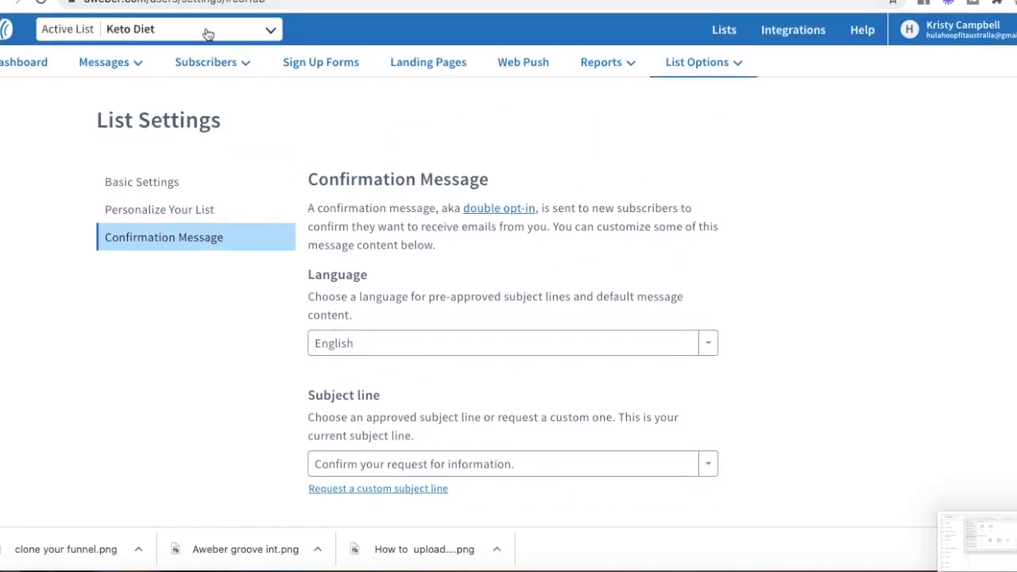
{"action": "key", "text": "ctrl+Tab"}
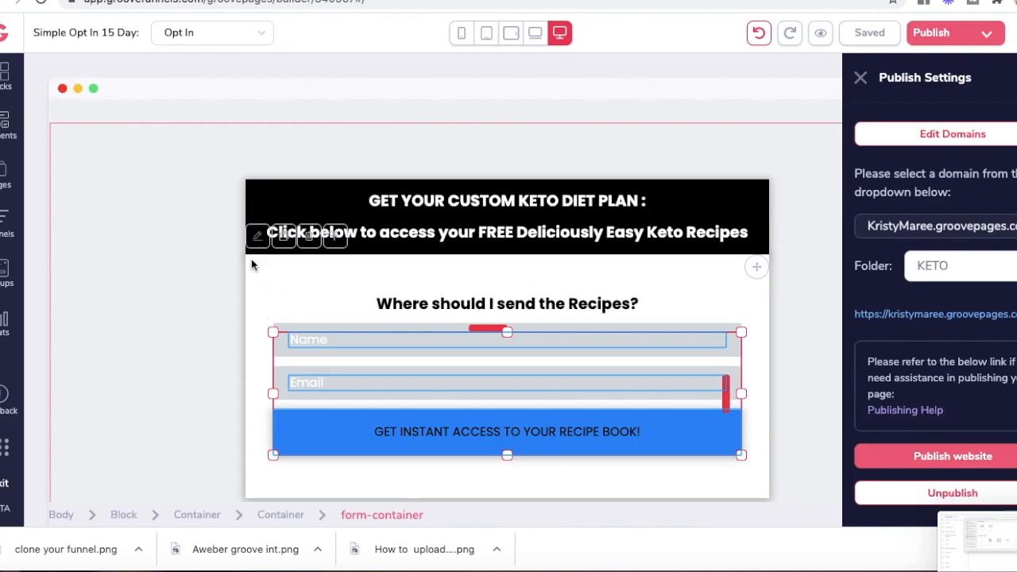
Step: Connect the opt-in form's AWeber integration to the Keto Diet list and update it
{"action": "left_click", "coordinate": [861, 78]}
{"action": "left_click", "coordinate": [292, 261]}
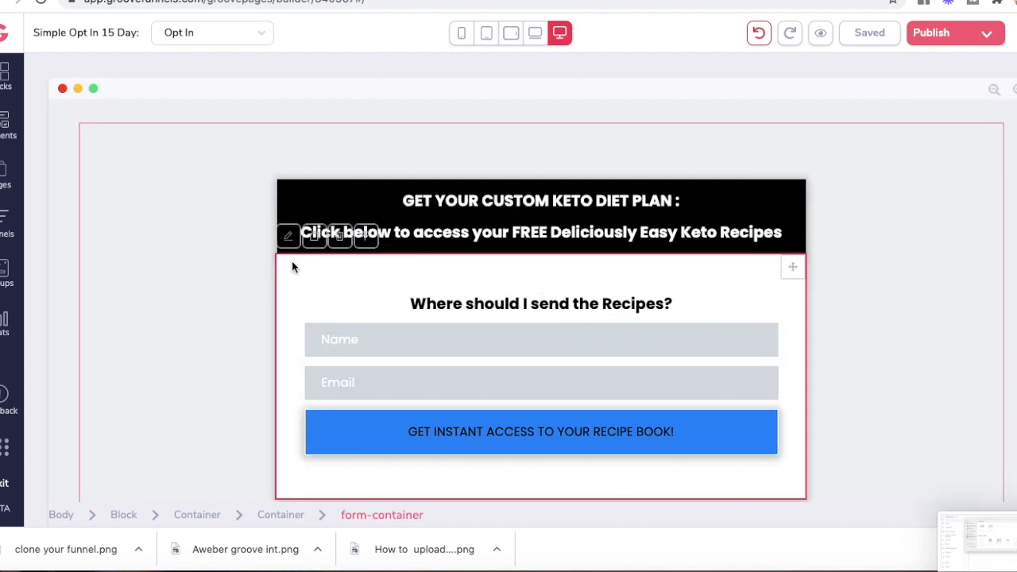
{"action": "left_click", "coordinate": [288, 238]}
{"action": "left_click", "coordinate": [950, 138]}
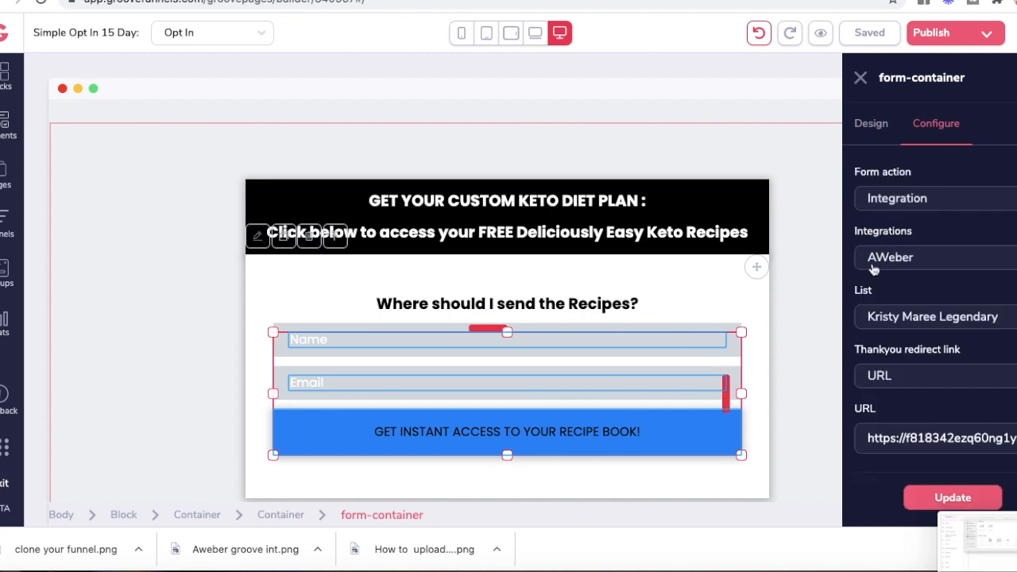
{"action": "left_click", "coordinate": [989, 317]}
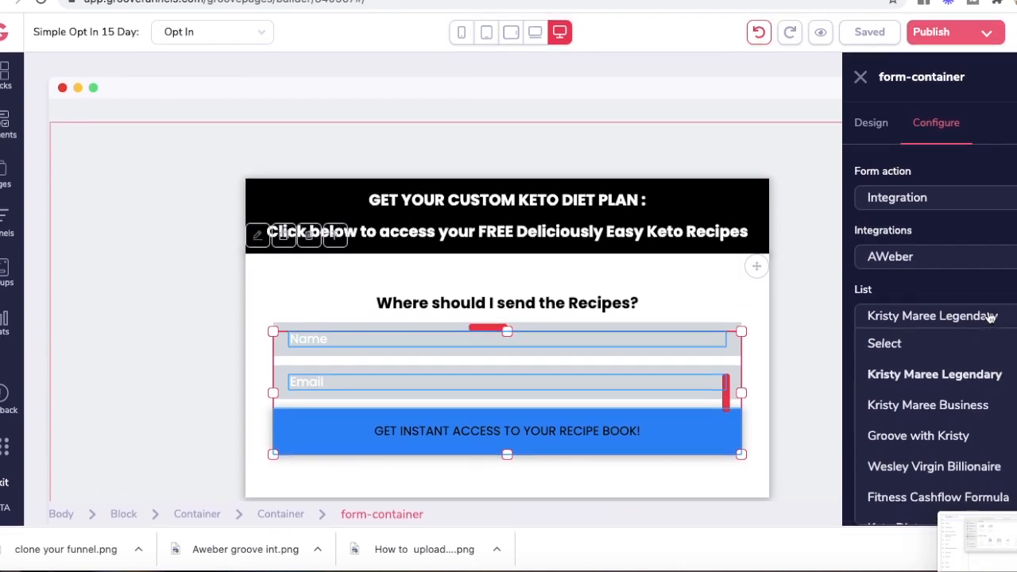
{"action": "scroll", "coordinate": [867, 369], "scroll_direction": "down", "scroll_amount": 1}
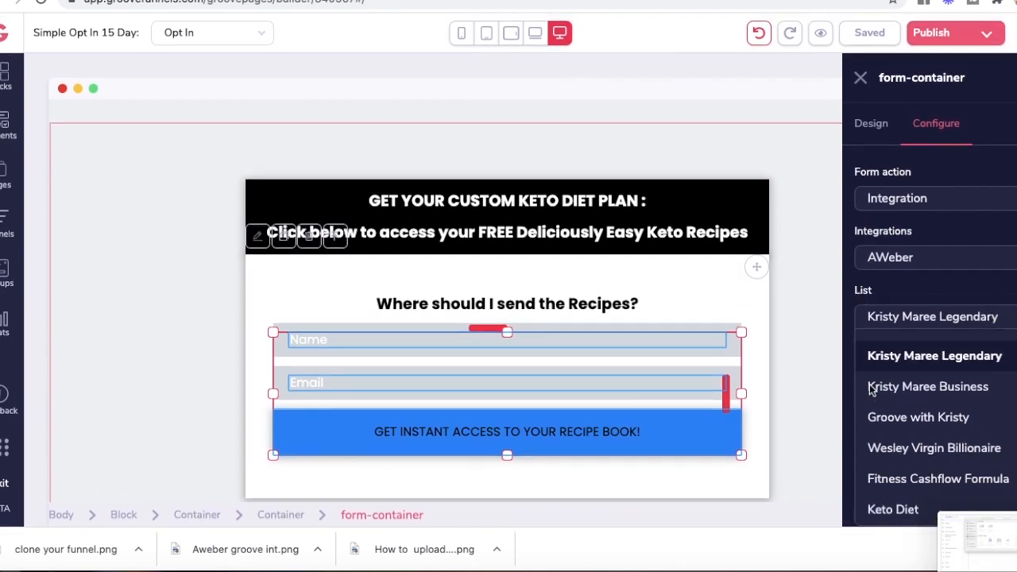
{"action": "left_click", "coordinate": [891, 510]}
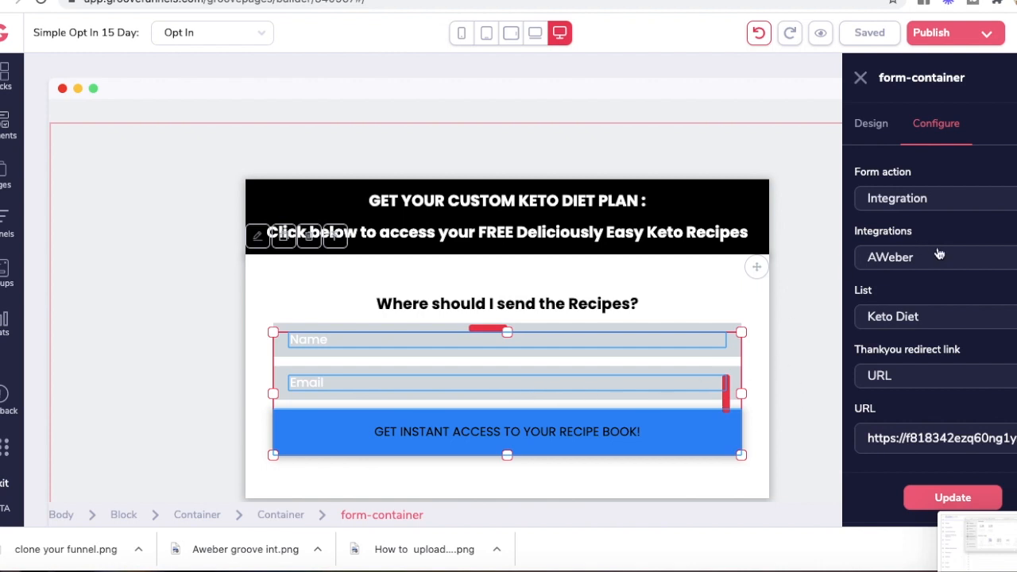
{"action": "left_click", "coordinate": [958, 496]}
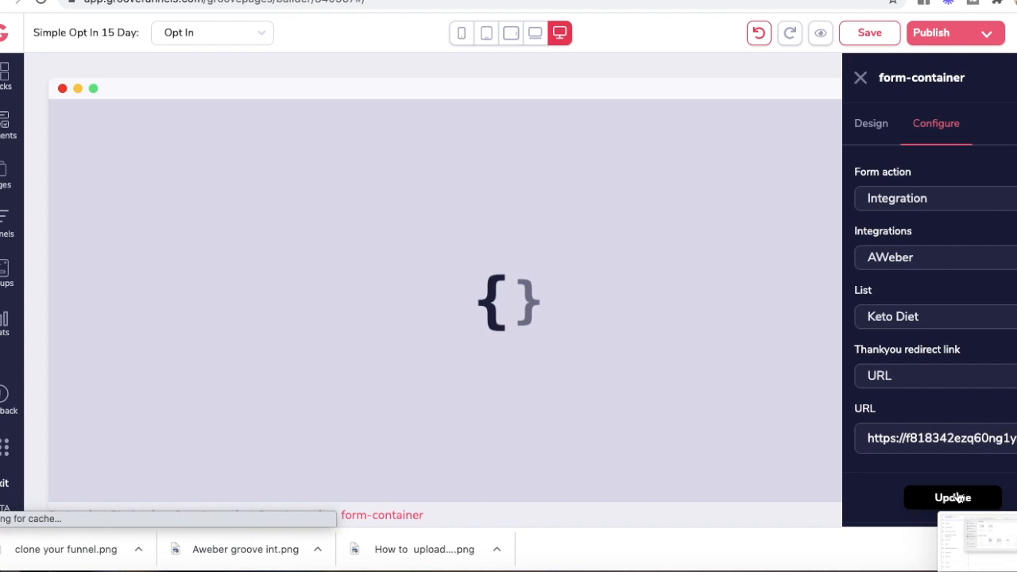
Step: Save and publish the website, then open the live opt-in page
{"action": "left_click", "coordinate": [864, 36]}
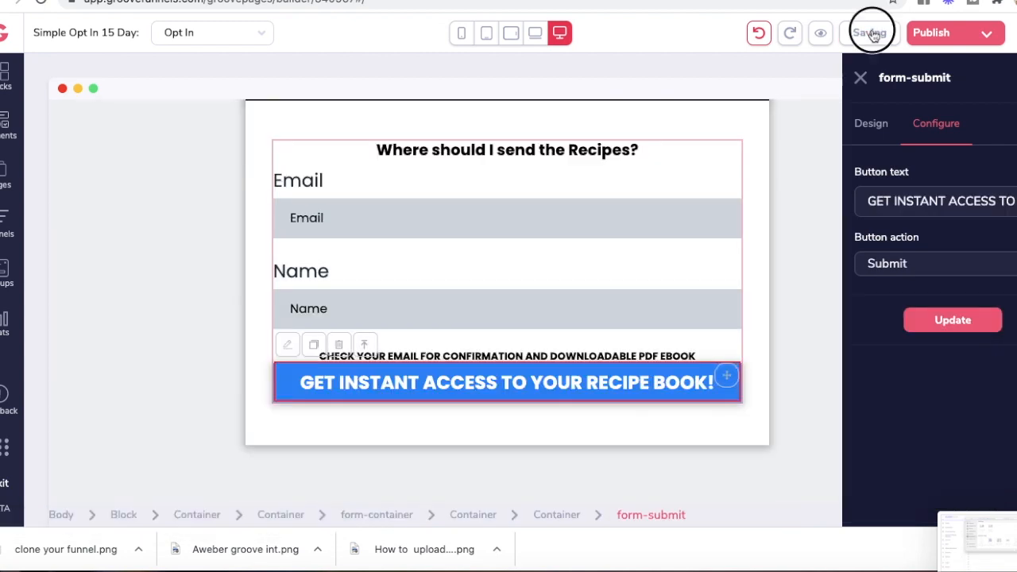
{"action": "left_click", "coordinate": [960, 38]}
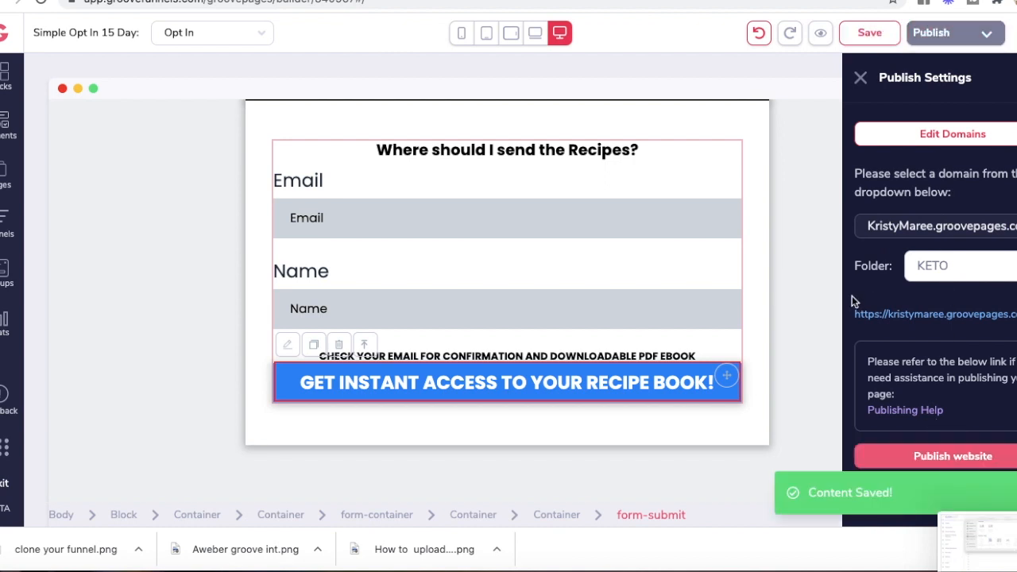
{"action": "left_click", "coordinate": [920, 458]}
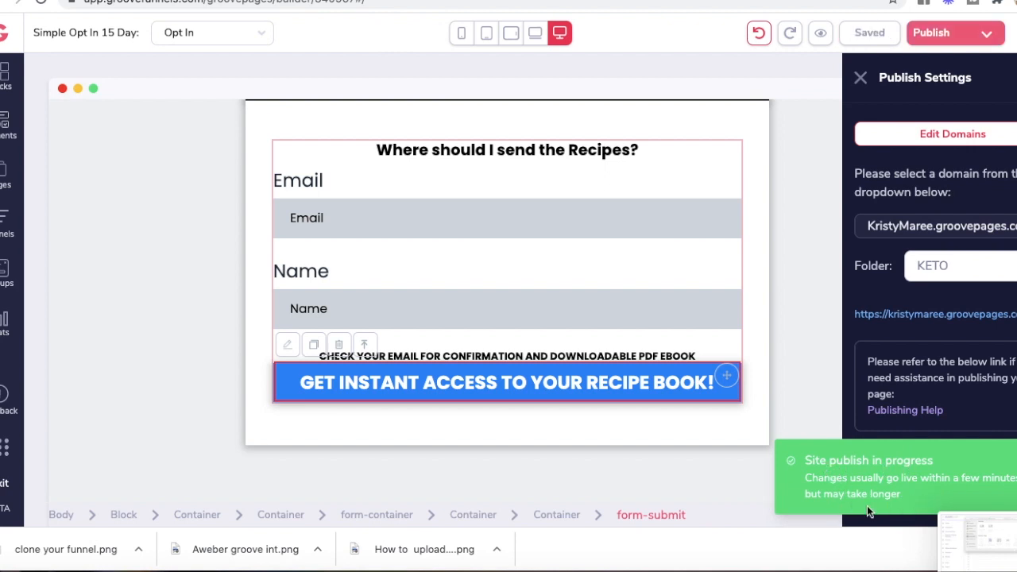
{"action": "left_click", "coordinate": [913, 317]}
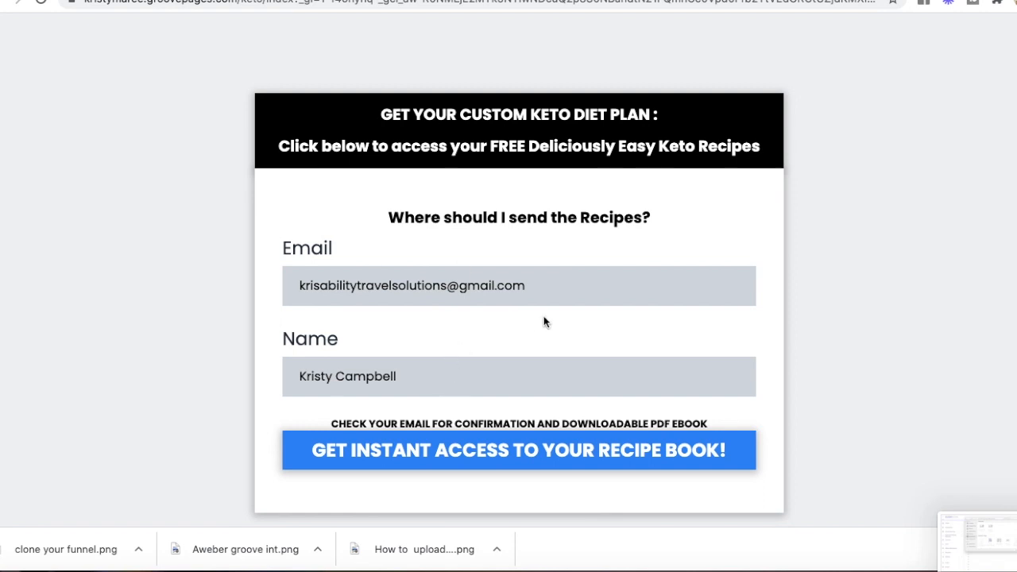
Step: Submit a test sign-up via 'Get Instant Access to Your Recipe Book!' and confirm the customketodiet.com redirect
{"action": "scroll", "coordinate": [542, 321], "scroll_direction": "down", "scroll_amount": 2}
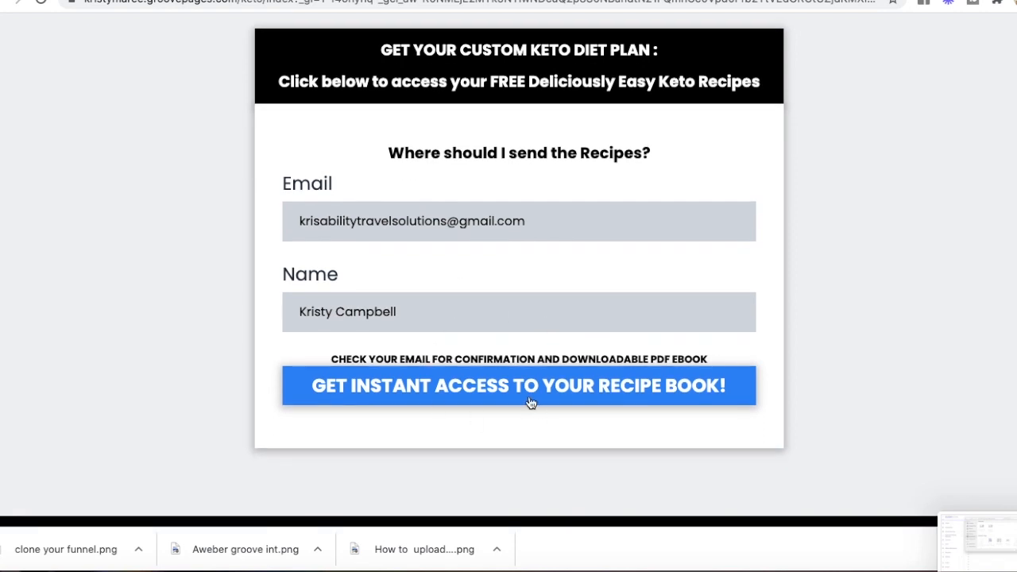
{"action": "left_click", "coordinate": [494, 385]}
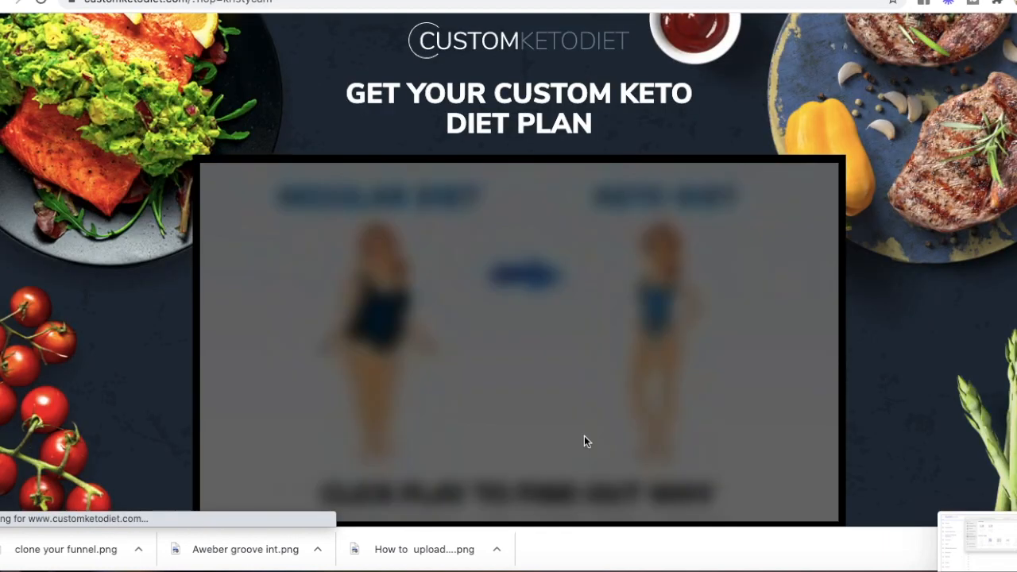
{"action": "scroll", "coordinate": [585, 440], "scroll_direction": "down", "scroll_amount": 3}
{"action": "scroll", "coordinate": [584, 439], "scroll_direction": "up", "scroll_amount": 3}
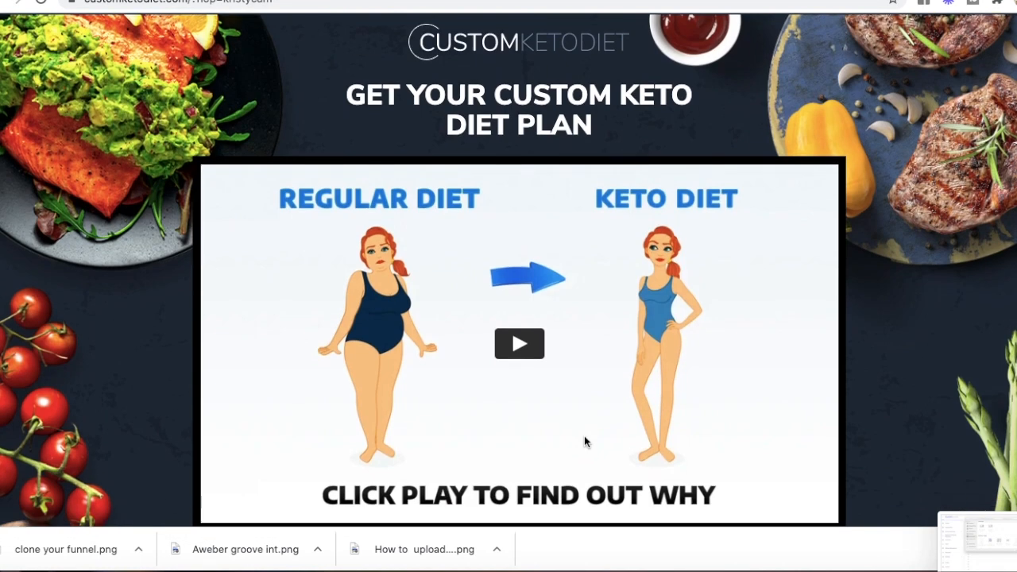
{"action": "scroll", "coordinate": [584, 442], "scroll_direction": "down", "scroll_amount": 2}
{"action": "scroll", "coordinate": [584, 442], "scroll_direction": "up", "scroll_amount": 2}
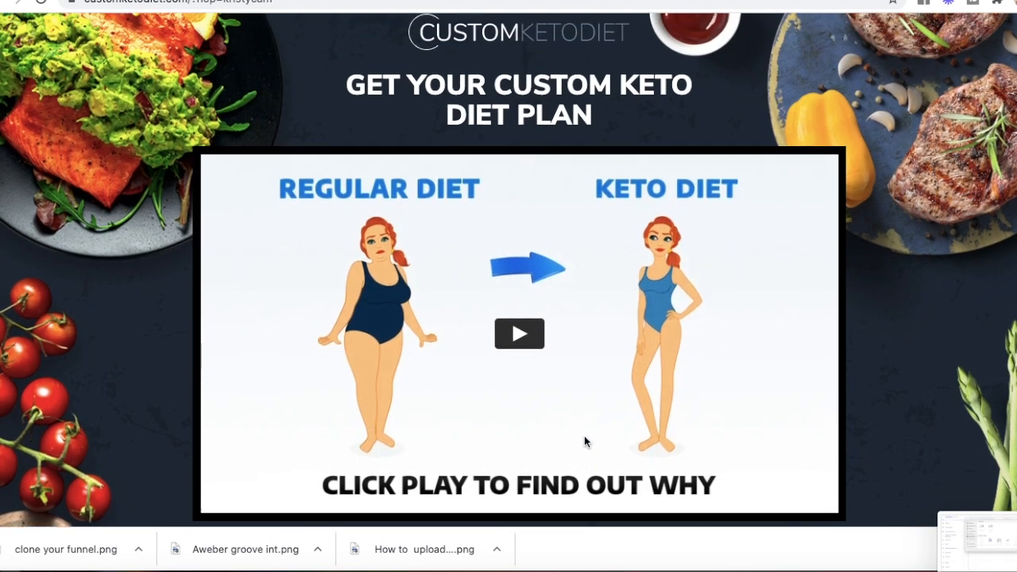
{"action": "left_click", "coordinate": [214, 0]}
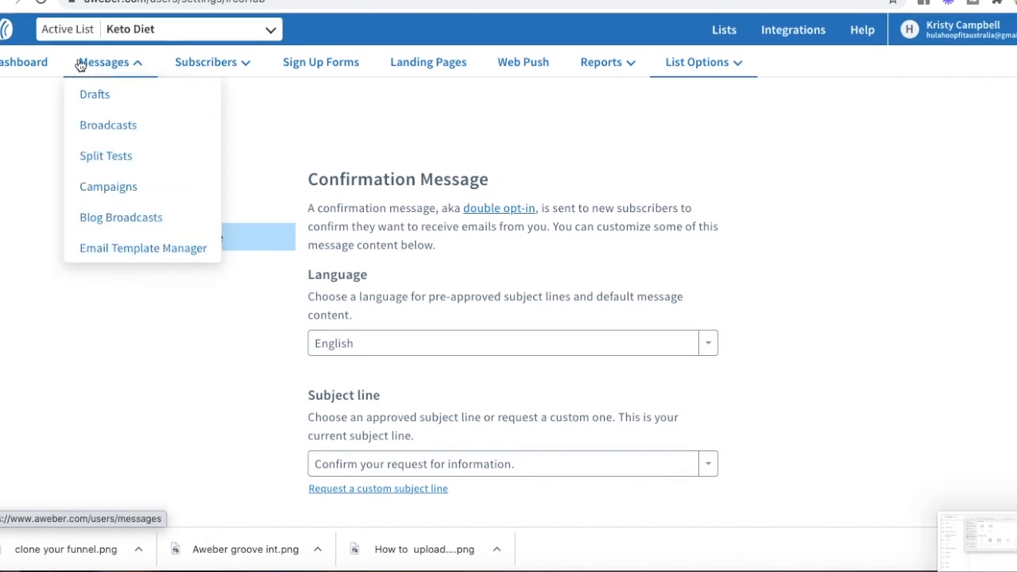
Step: Confirm on the AWeber dashboard that Keto Diet shows one pending subscriber
{"action": "left_click", "coordinate": [29, 66]}
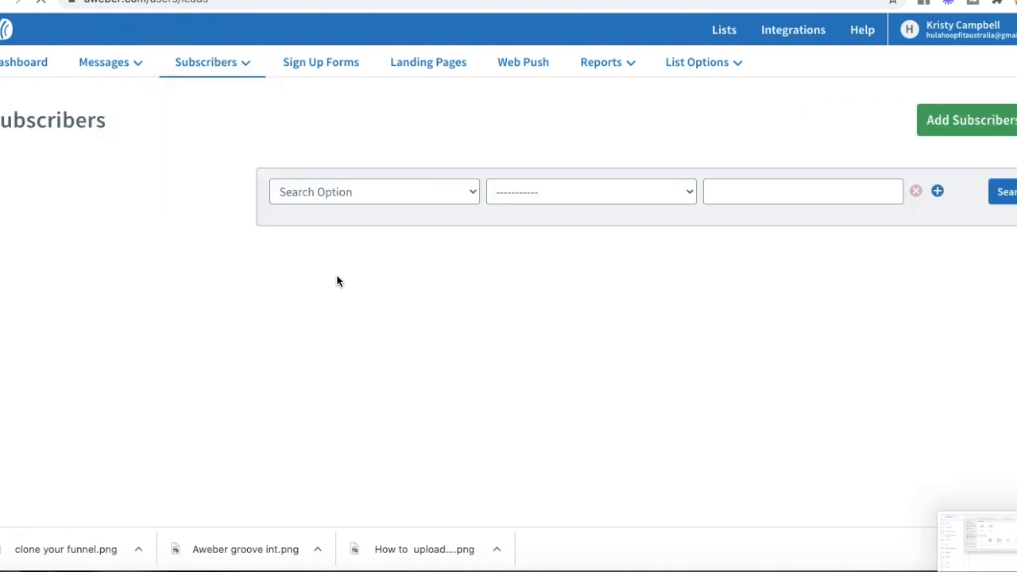
{"action": "scroll", "coordinate": [337, 281], "scroll_direction": "down", "scroll_amount": 1}
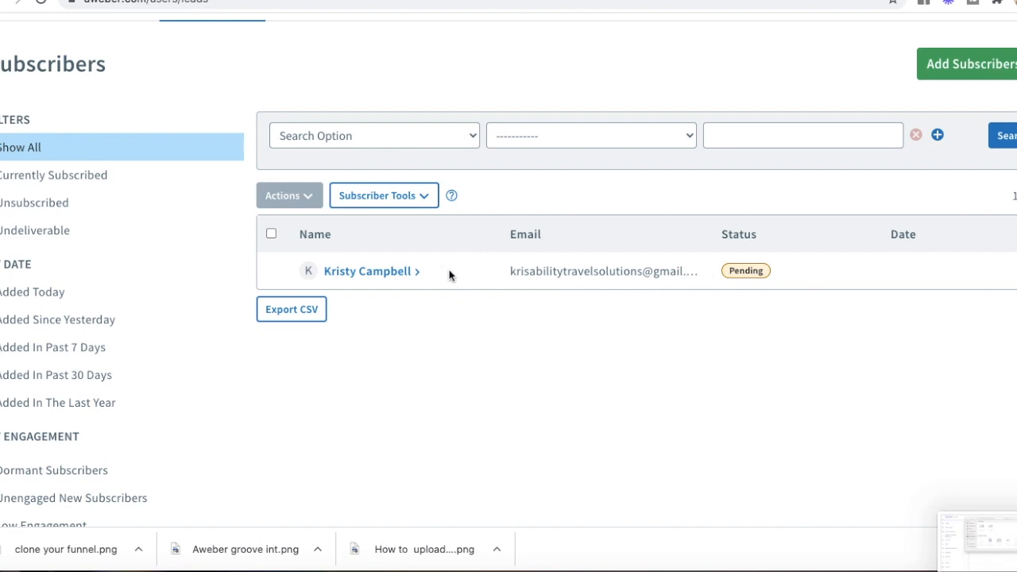
{"action": "scroll", "coordinate": [363, 322], "scroll_direction": "down", "scroll_amount": 1}
{"action": "scroll", "coordinate": [364, 321], "scroll_direction": "up", "scroll_amount": 3}
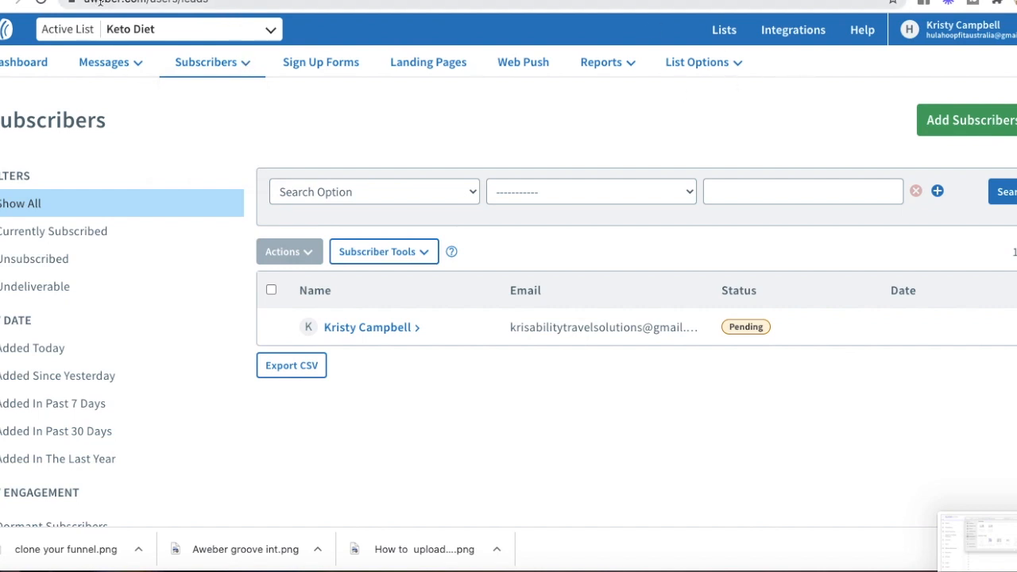
{"action": "left_click", "coordinate": [822, 0]}
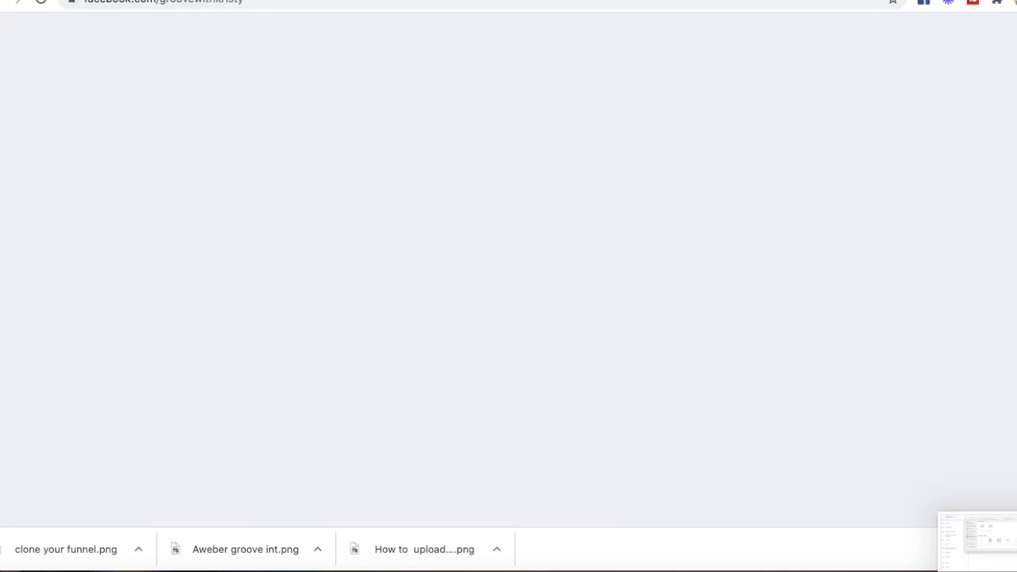
Step: Start a Facebook page post and bring up the keto energy drinks and Keto Tomato Soup images
{"action": "scroll", "coordinate": [629, 344], "scroll_direction": "down", "scroll_amount": 1}
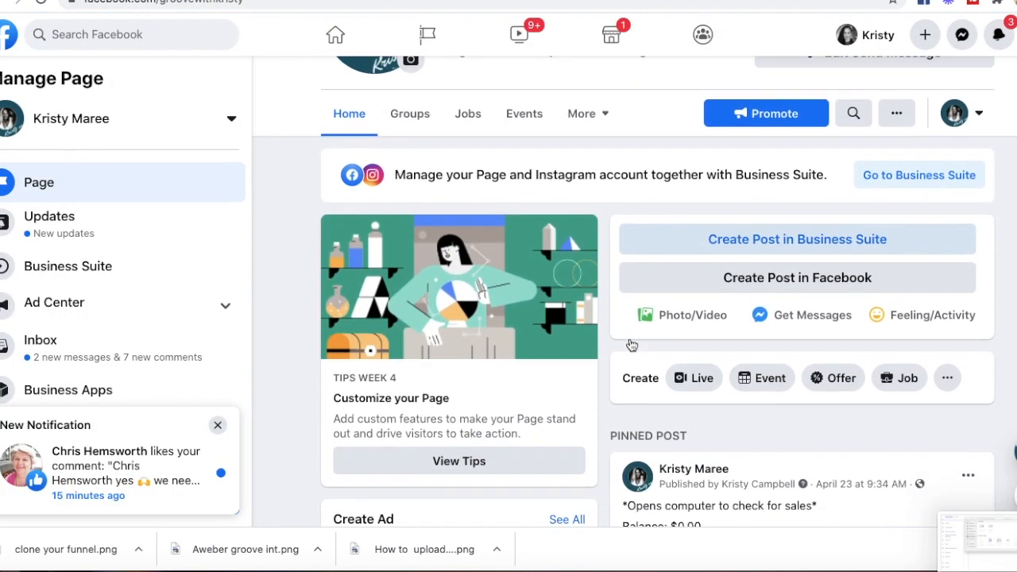
{"action": "left_click", "coordinate": [756, 282]}
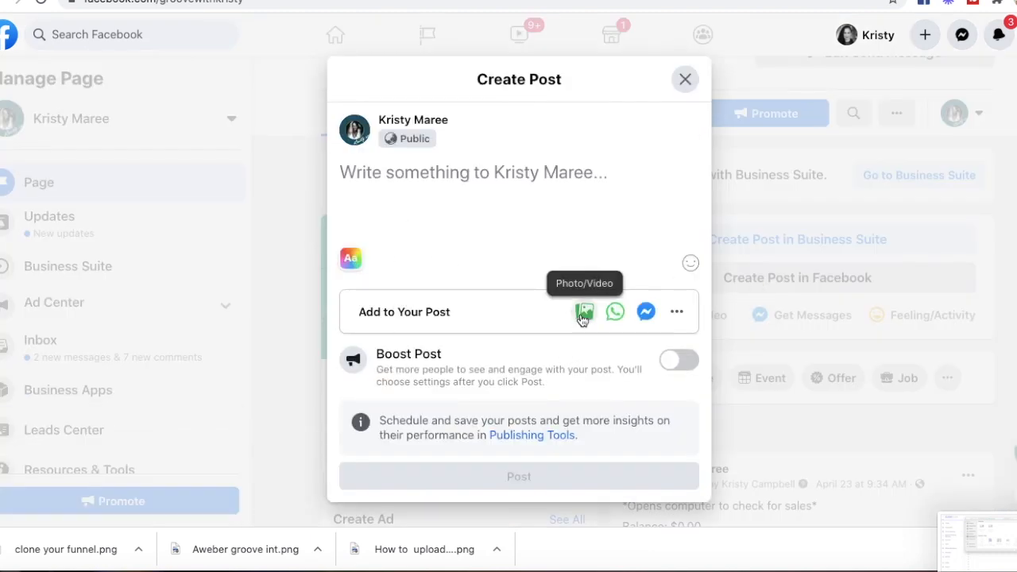
{"action": "left_click", "coordinate": [880, 571]}
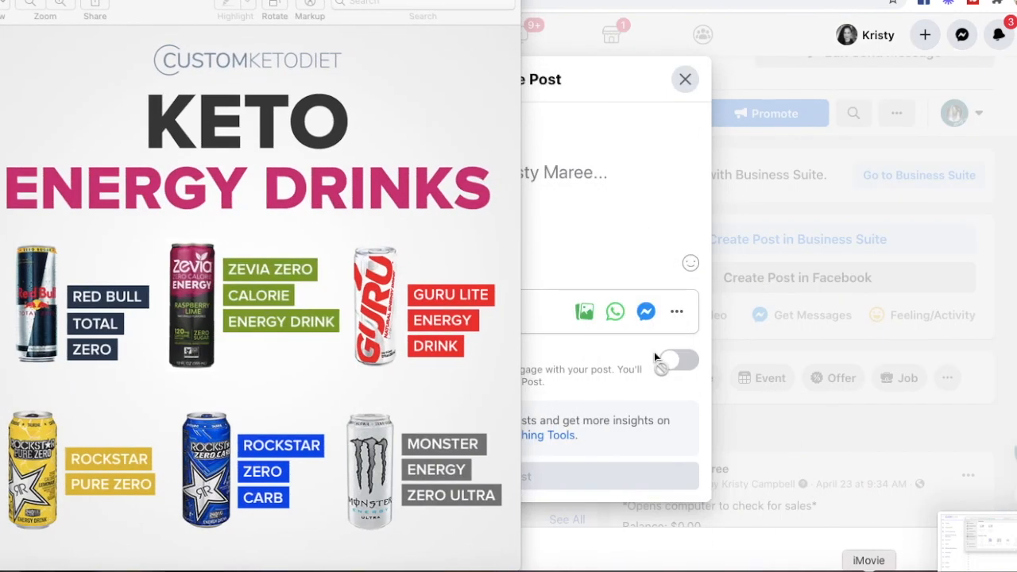
{"action": "scroll", "coordinate": [264, 151], "scroll_direction": "down", "scroll_amount": 1}
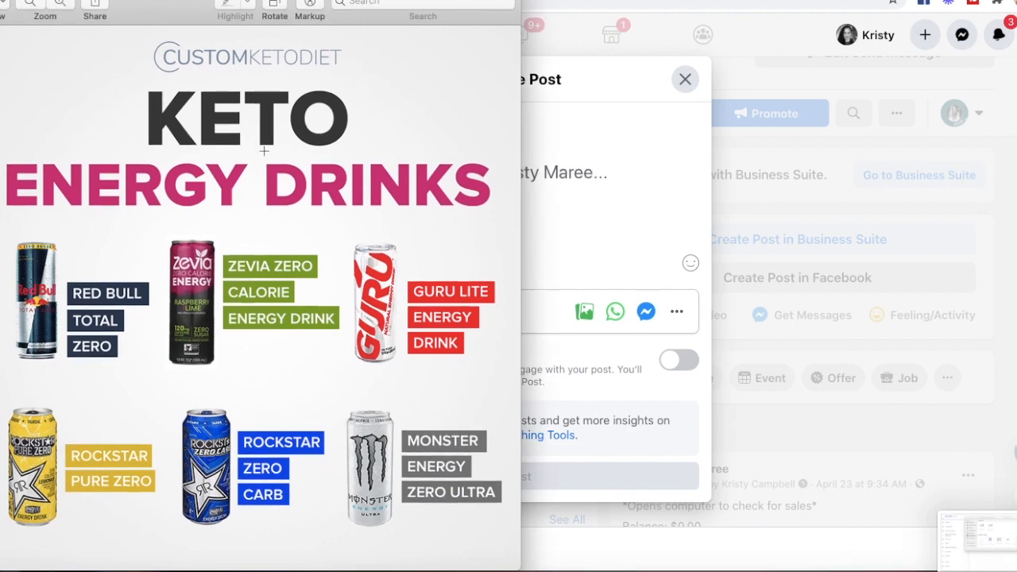
{"action": "scroll", "coordinate": [264, 151], "scroll_direction": "up", "scroll_amount": 1}
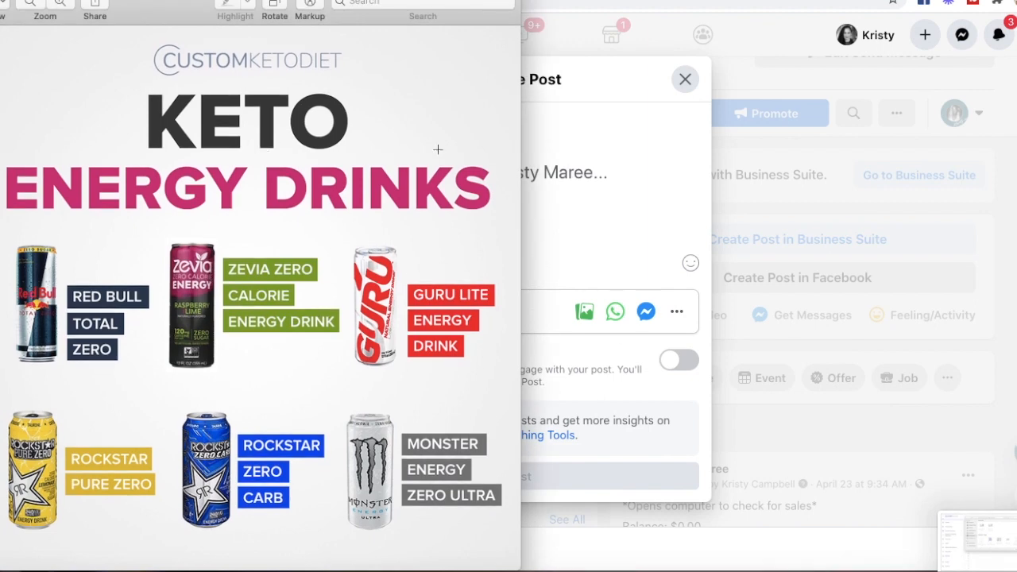
{"action": "left_click", "coordinate": [885, 571]}
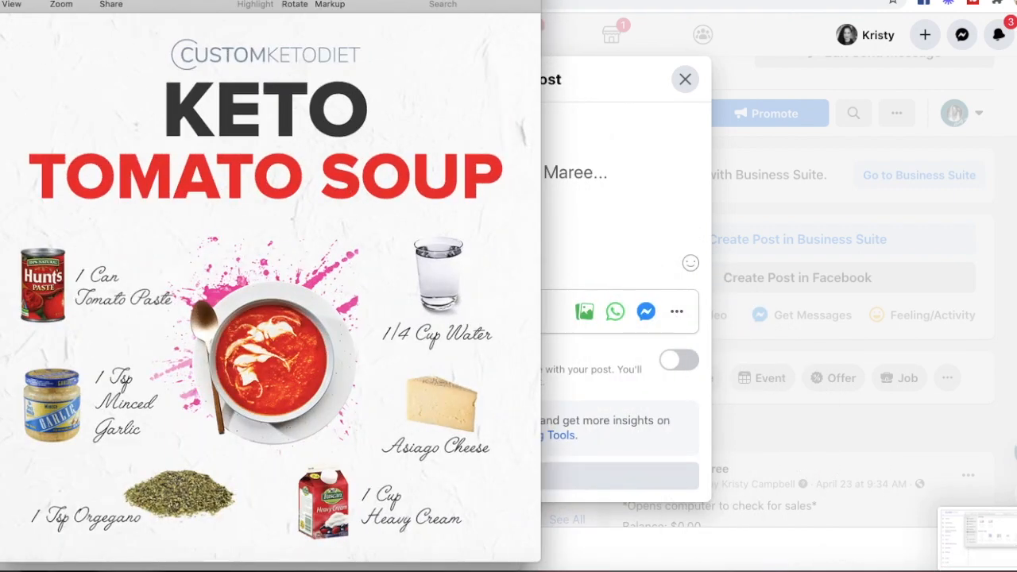
Step: Move '9-keto Tomato Soup.png' to Desktop — iCloud and close the Preview window
{"action": "key", "text": "super+grave"}
{"action": "key", "text": "super+grave"}
{"action": "left_click_drag", "start_coordinate": [158, 0], "coordinate": [166, 27]}
{"action": "left_click", "coordinate": [60, 0]}
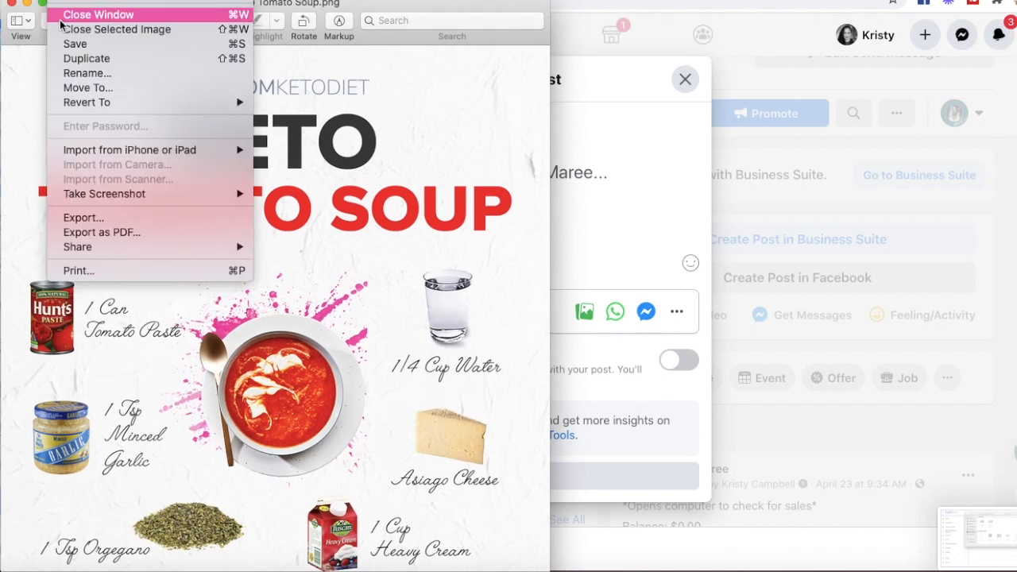
{"action": "left_click", "coordinate": [90, 79]}
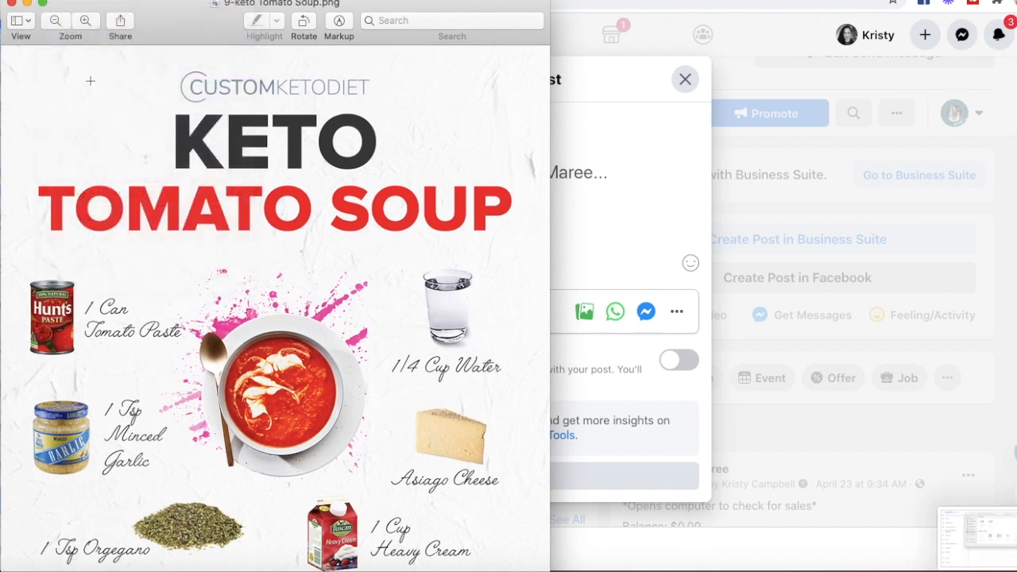
{"action": "left_click", "coordinate": [61, 0]}
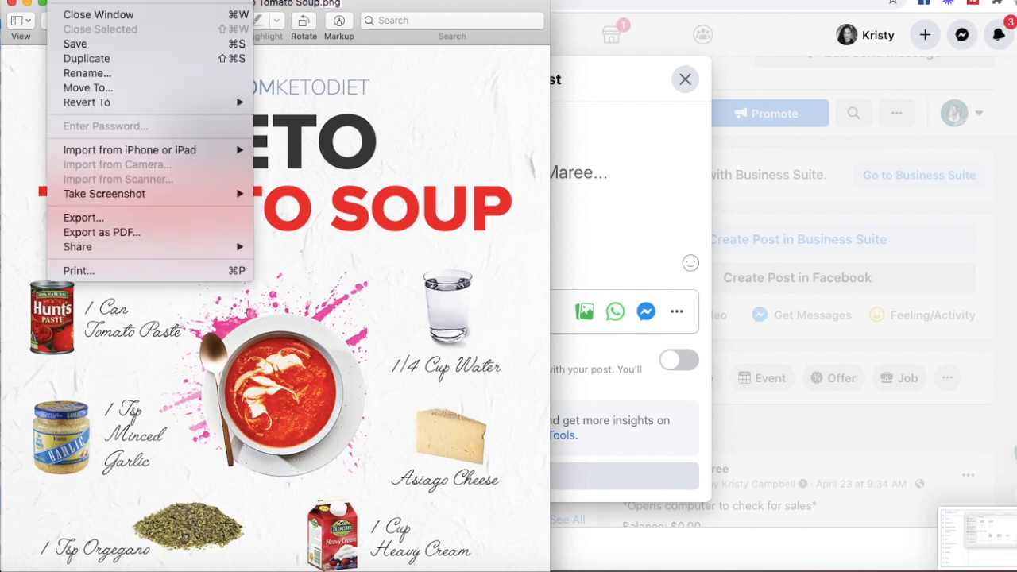
{"action": "left_click", "coordinate": [91, 87]}
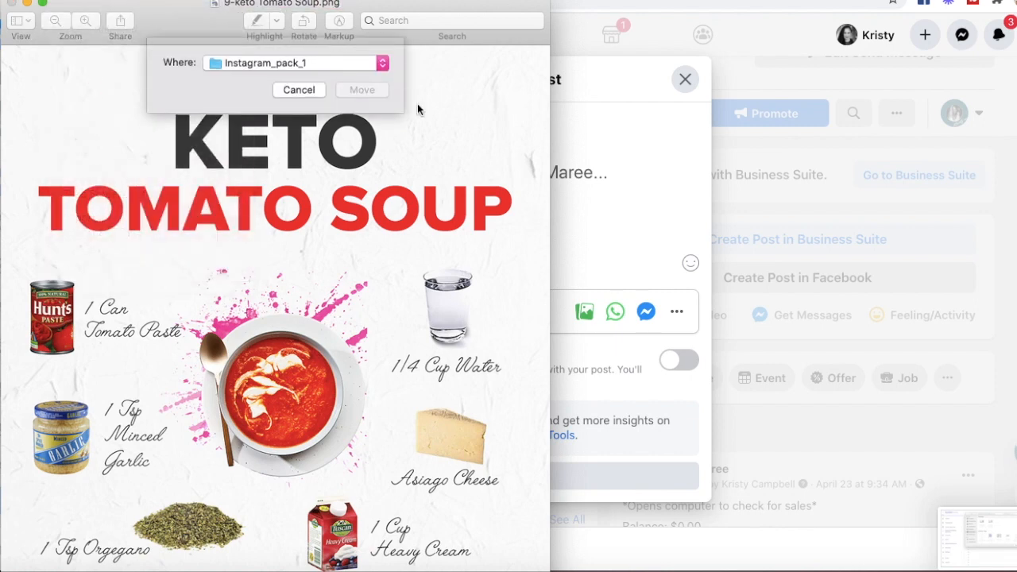
{"action": "left_click", "coordinate": [382, 72]}
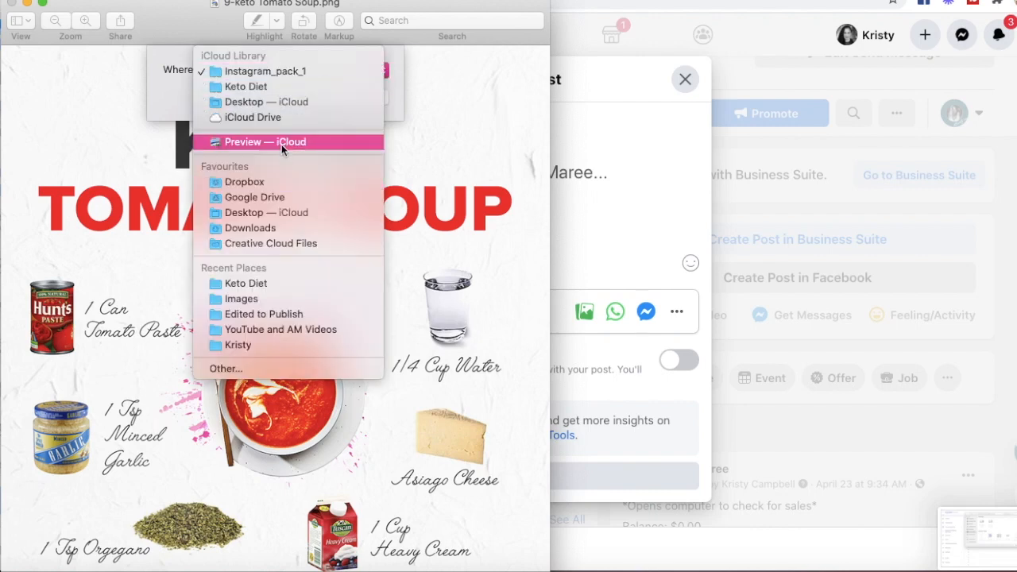
{"action": "left_click", "coordinate": [274, 102]}
{"action": "left_click", "coordinate": [359, 97]}
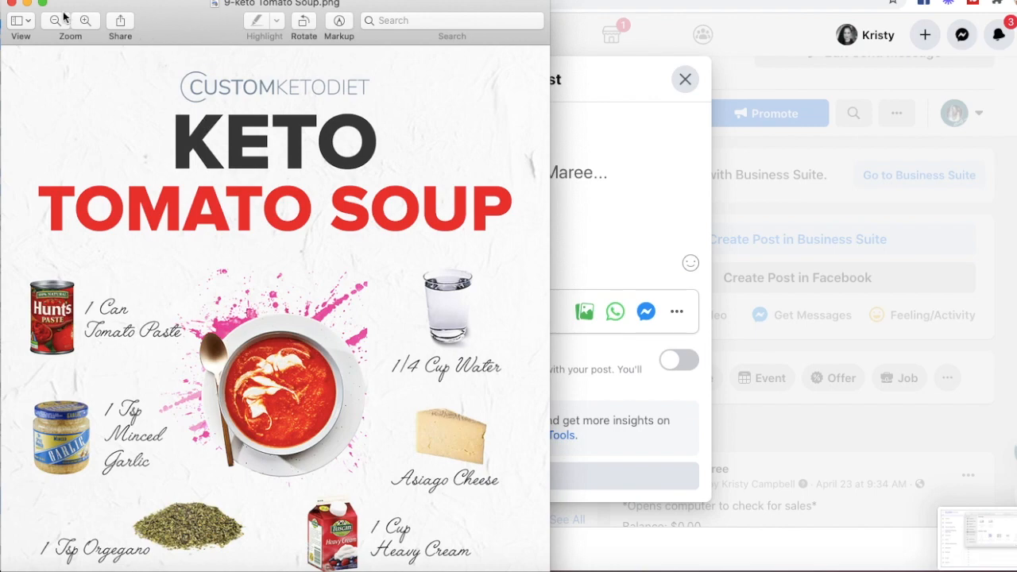
{"action": "left_click", "coordinate": [27, 4]}
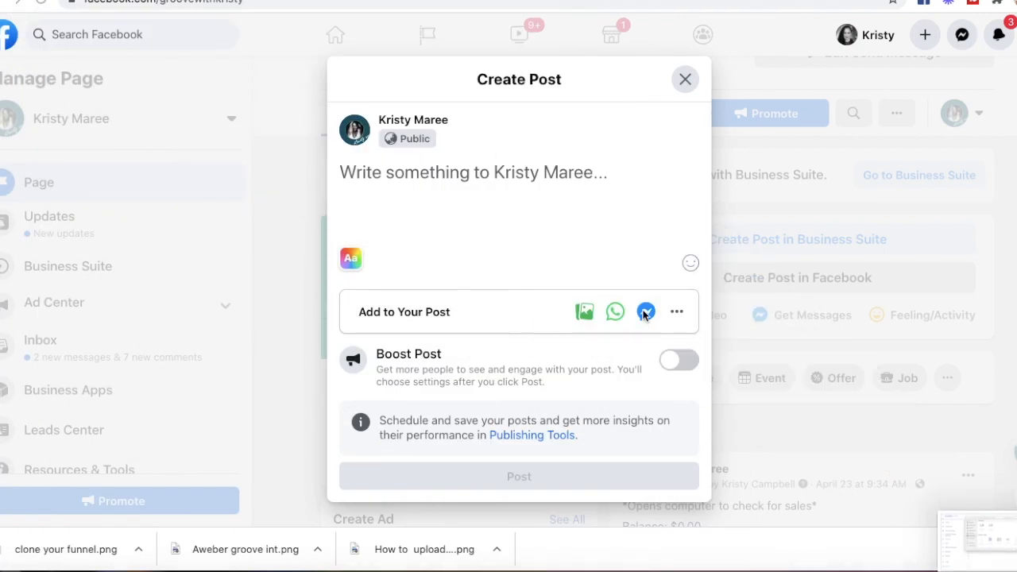
Step: Attach the keto image from Desktop and caption it 'GET YOUR FREE CUSTOM KETO RECIPE BOOK HERE'
{"action": "left_click", "coordinate": [584, 311]}
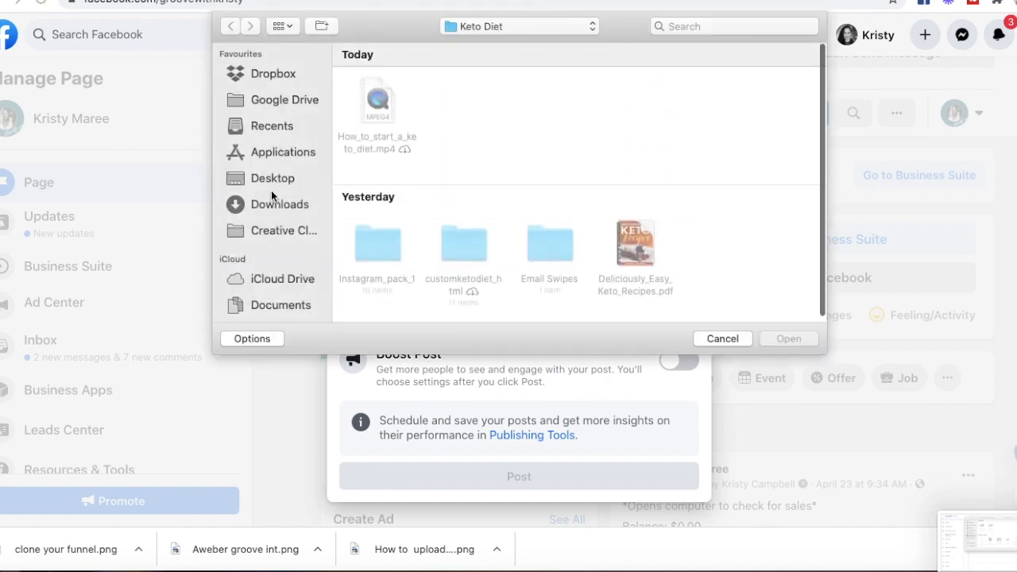
{"action": "left_click", "coordinate": [276, 178]}
{"action": "double_click", "coordinate": [369, 104]}
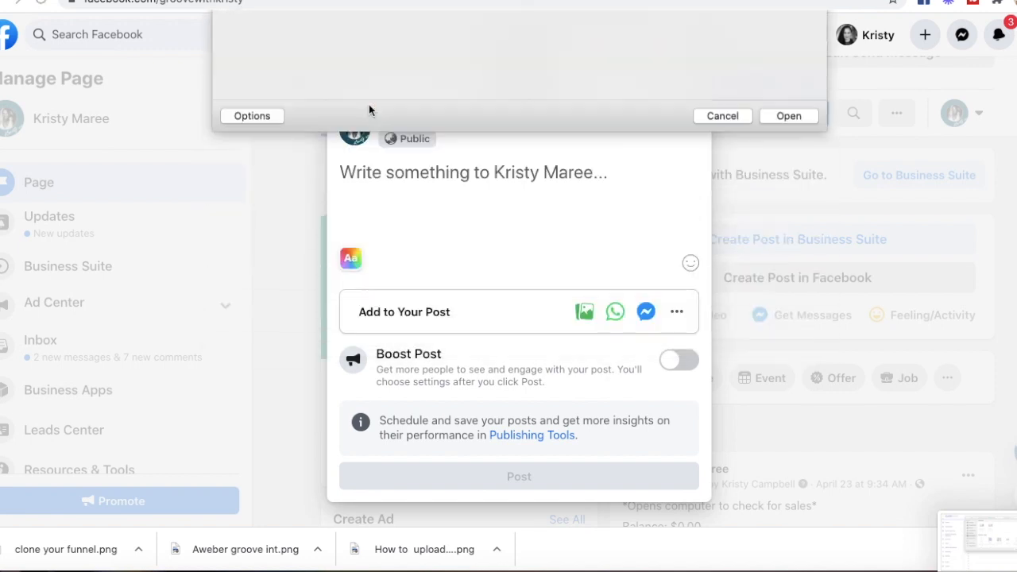
{"action": "left_click", "coordinate": [409, 168]}
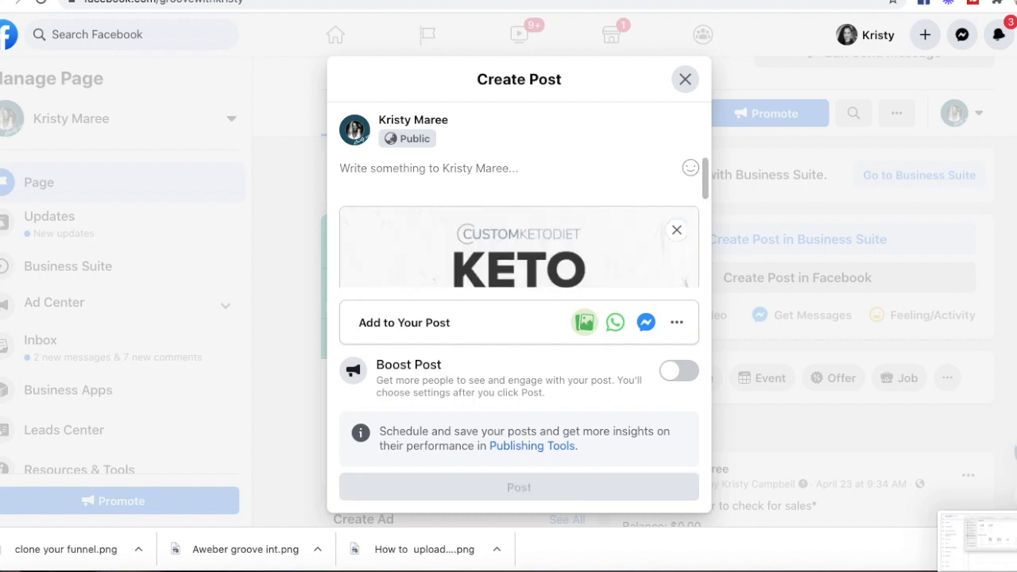
{"action": "type", "text": "GET YOUR FREE CU"}
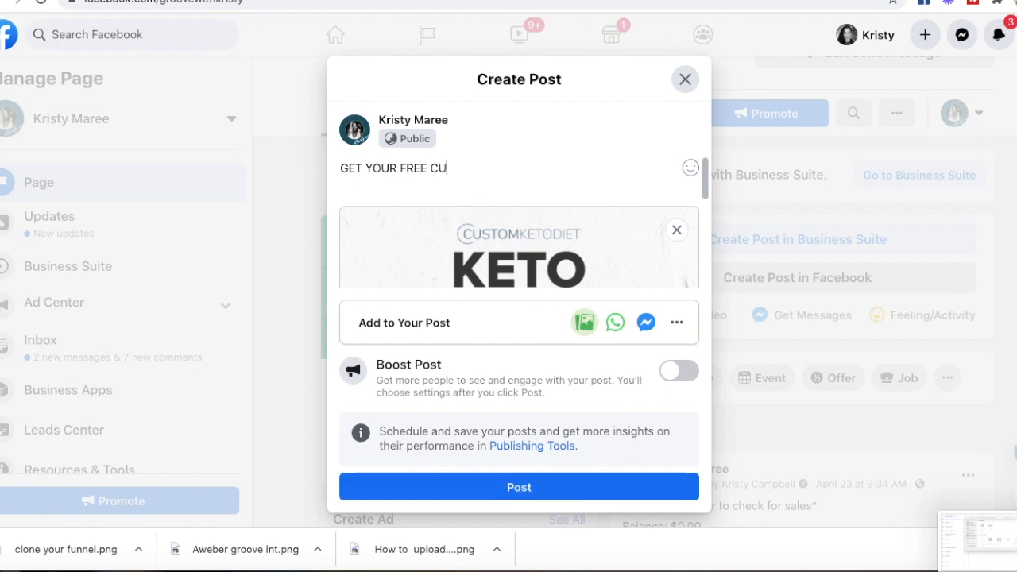
{"action": "type", "text": "STOM KETO RE"}
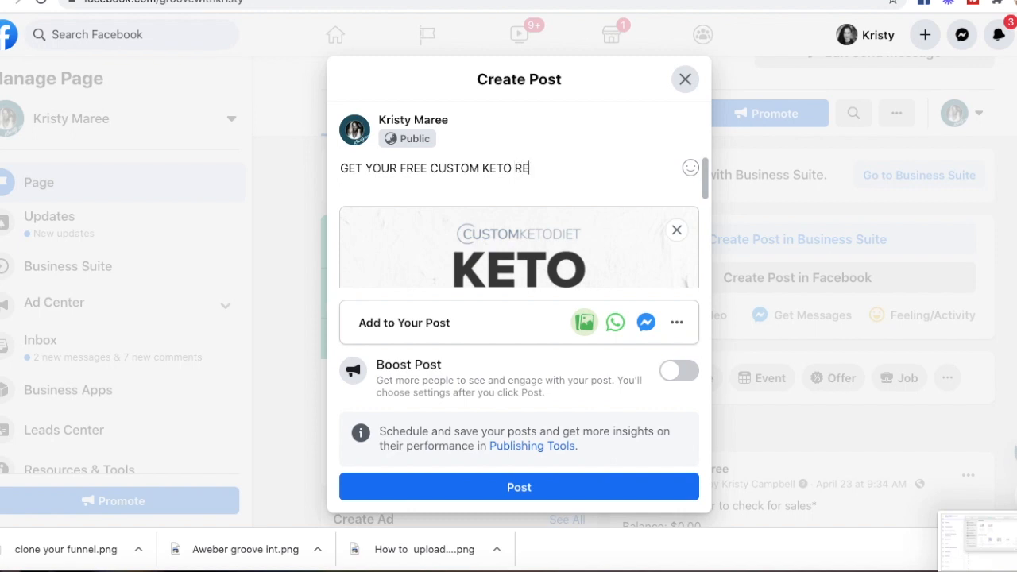
{"action": "type", "text": "CIPE BOOK HERE"}
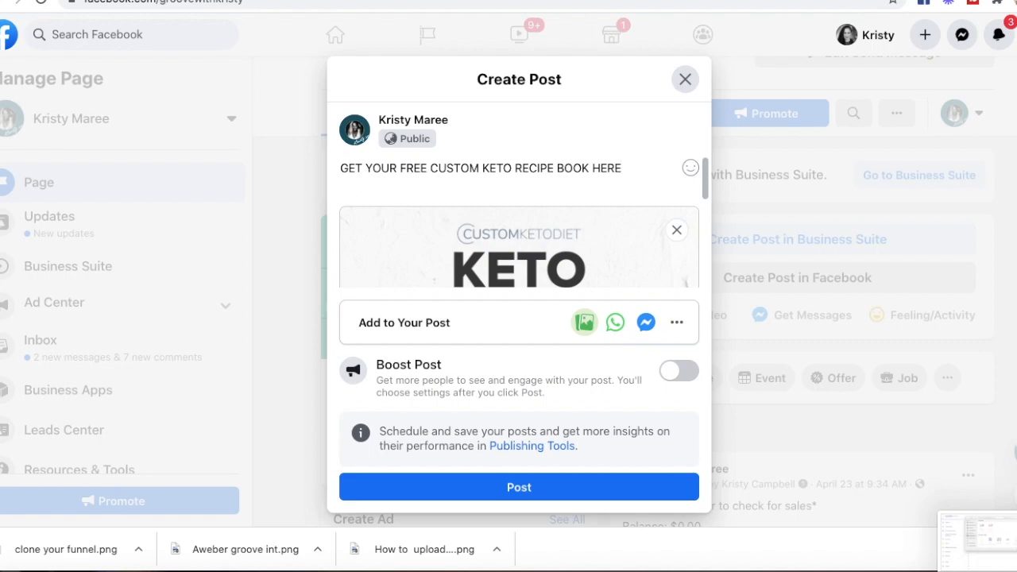
{"action": "key", "text": "Return"}
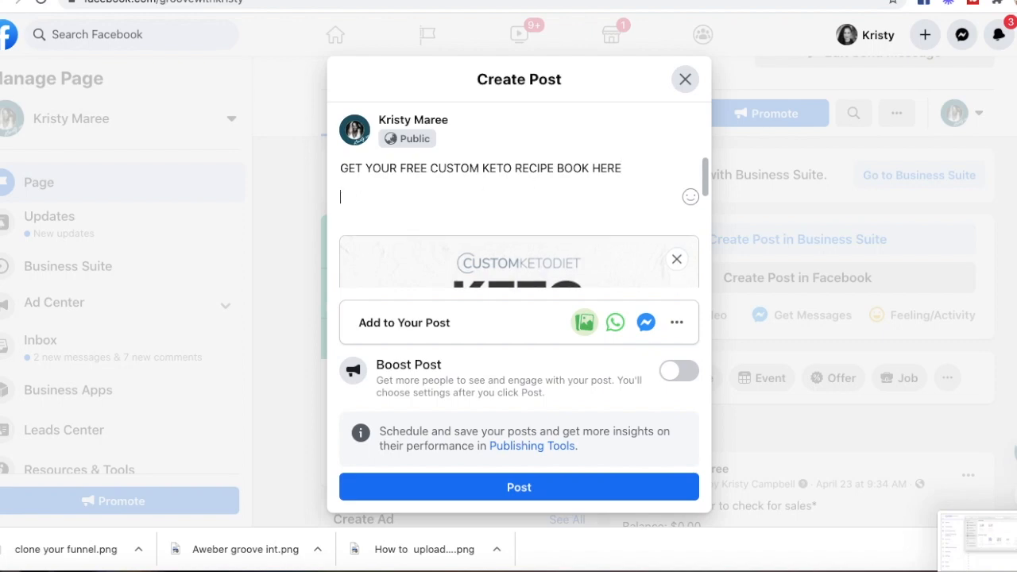
Step: Paste the published GroovePages opt-in page URL into the post below the caption
{"action": "left_click", "coordinate": [299, 1]}
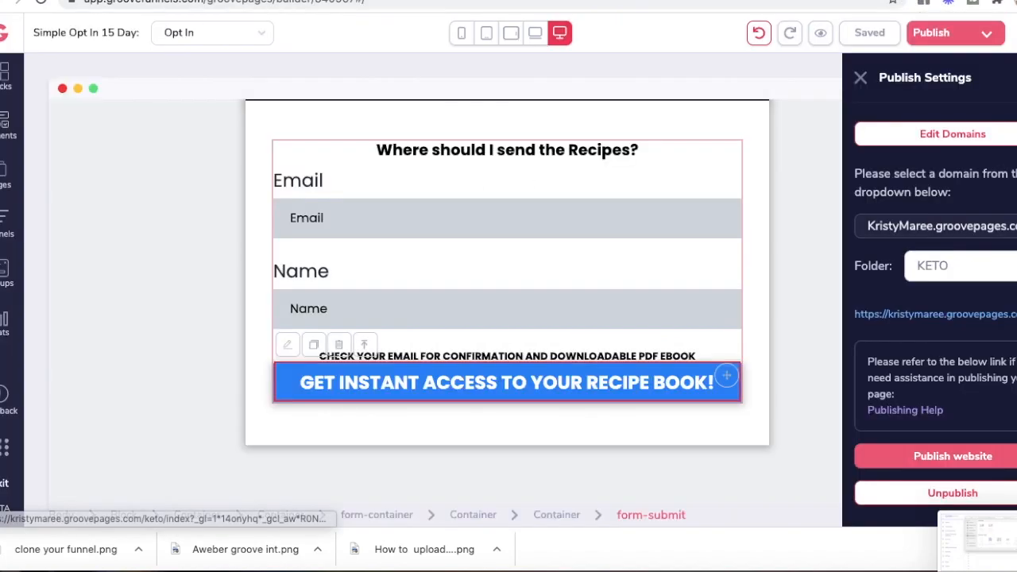
{"action": "right_click", "coordinate": [908, 313]}
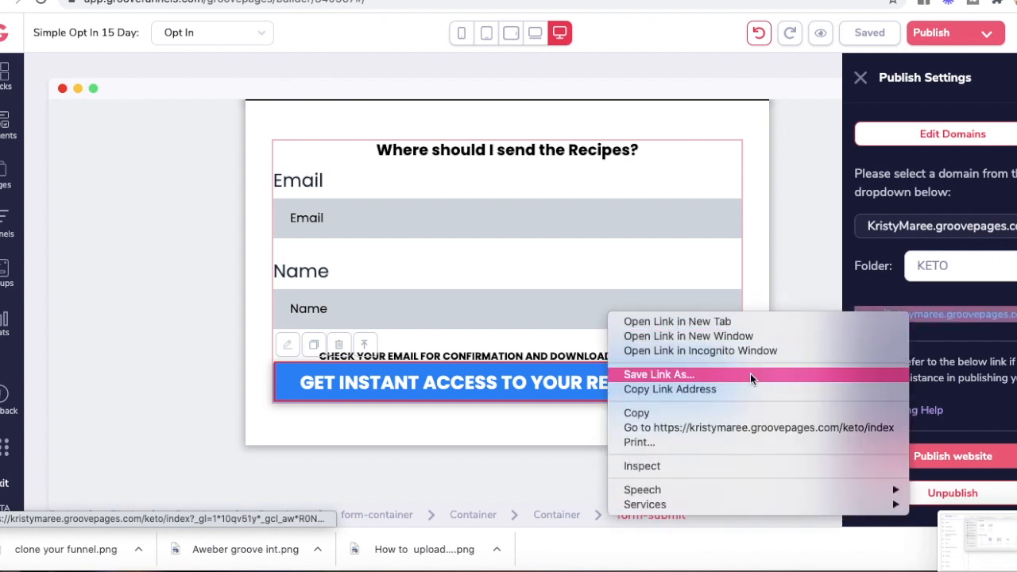
{"action": "left_click", "coordinate": [755, 413]}
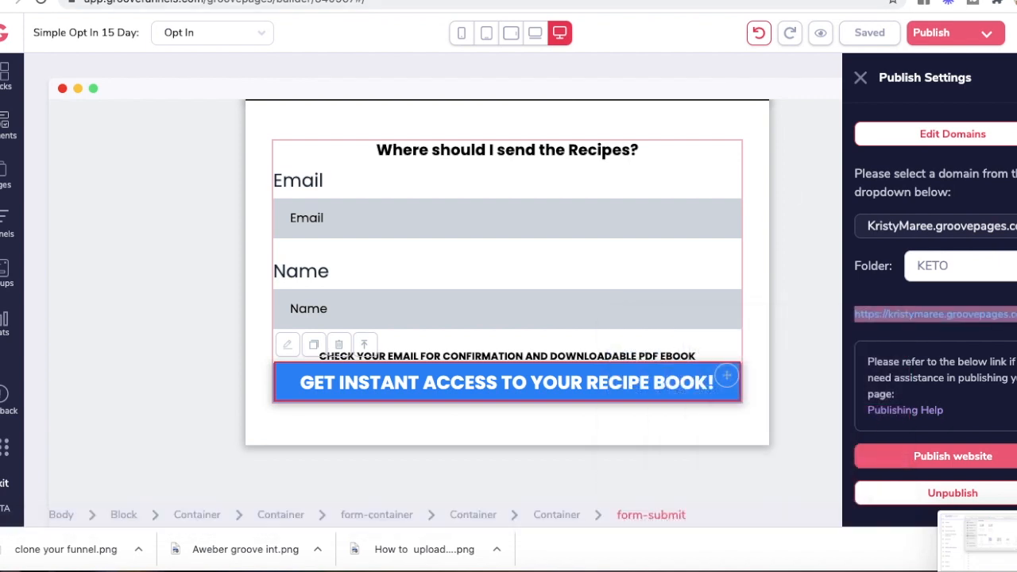
{"action": "left_click", "coordinate": [593, 1]}
{"action": "key", "text": "ctrl+v"}
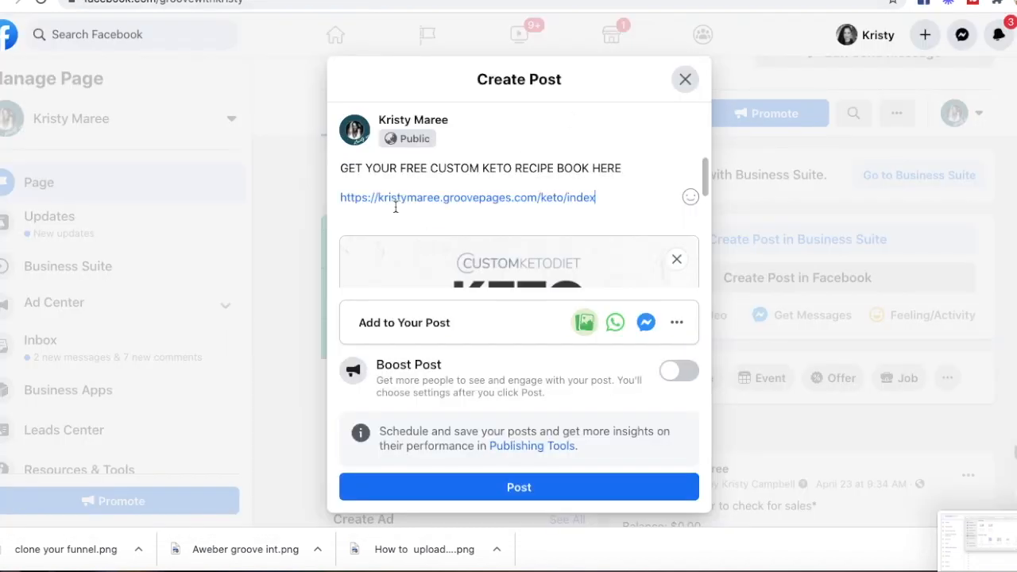
Step: Publish the keto recipe-book post to the Facebook Page and dismiss the offer suggestion
{"action": "scroll", "coordinate": [510, 213], "scroll_direction": "down", "scroll_amount": 1}
{"action": "scroll", "coordinate": [510, 213], "scroll_direction": "up", "scroll_amount": 1}
{"action": "scroll", "coordinate": [414, 221], "scroll_direction": "down", "scroll_amount": 1}
{"action": "scroll", "coordinate": [414, 217], "scroll_direction": "up", "scroll_amount": 1}
{"action": "scroll", "coordinate": [492, 325], "scroll_direction": "down", "scroll_amount": 1}
{"action": "scroll", "coordinate": [493, 326], "scroll_direction": "up", "scroll_amount": 1}
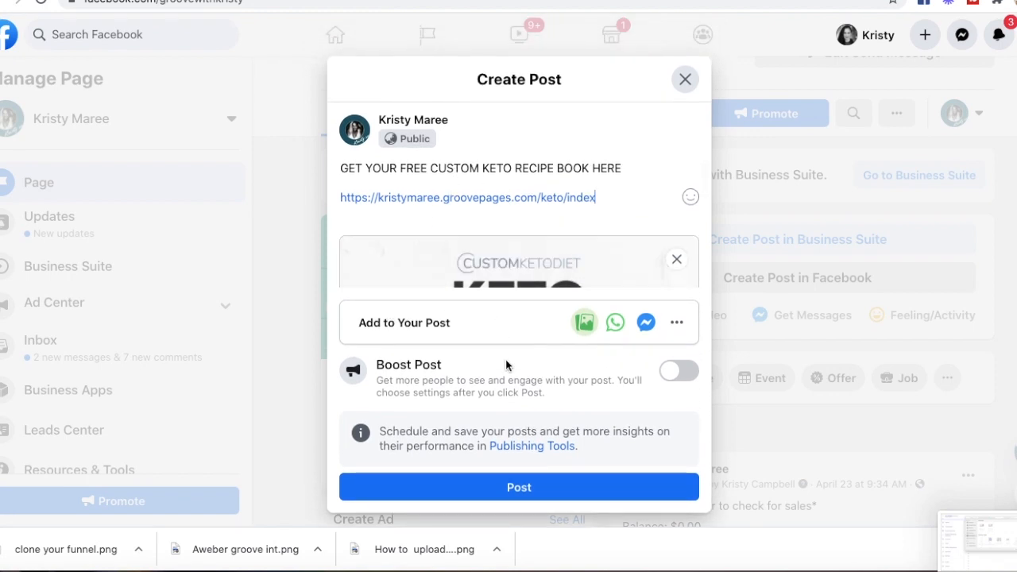
{"action": "left_click", "coordinate": [503, 493]}
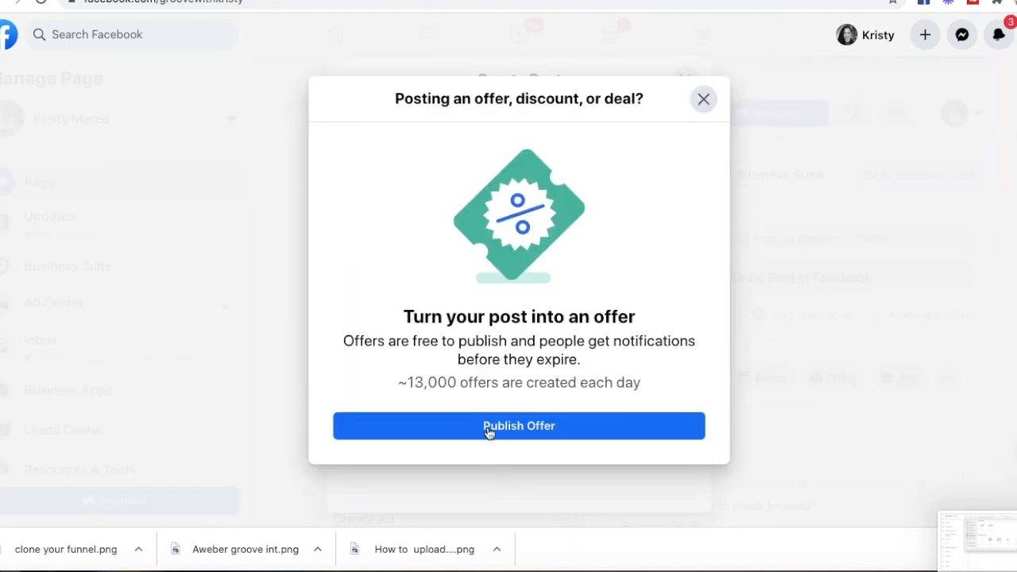
{"action": "left_click", "coordinate": [703, 101]}
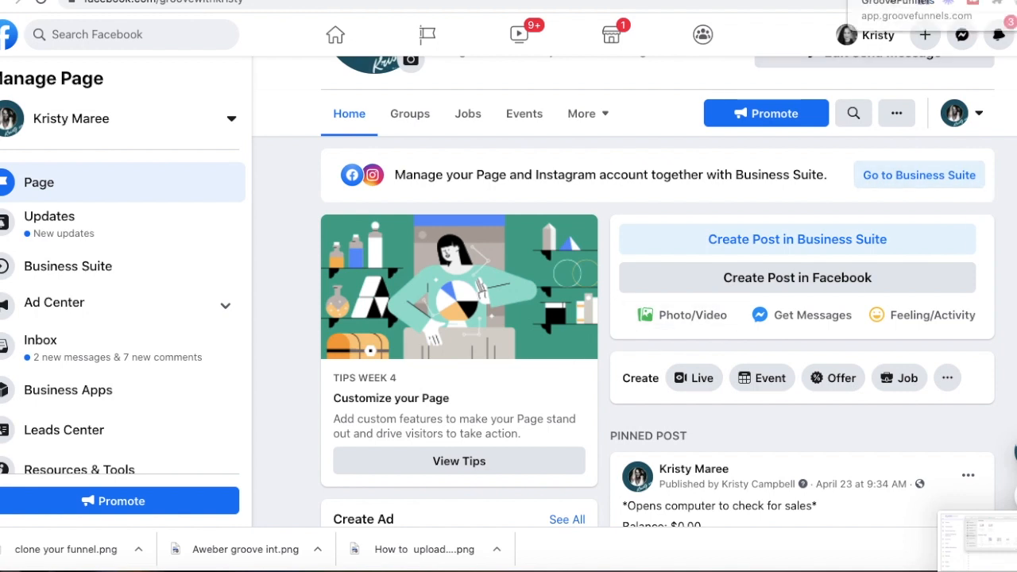
Step: In GroovePages, select the whole opt-in form block and close the publish settings panel
{"action": "left_click", "coordinate": [890, 1]}
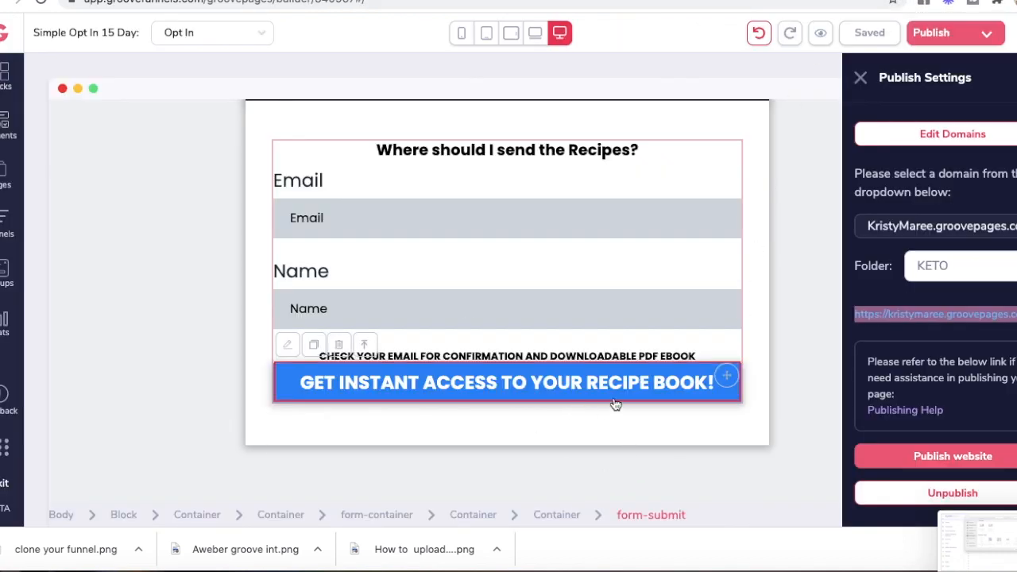
{"action": "left_click", "coordinate": [291, 148]}
{"action": "left_click", "coordinate": [739, 197]}
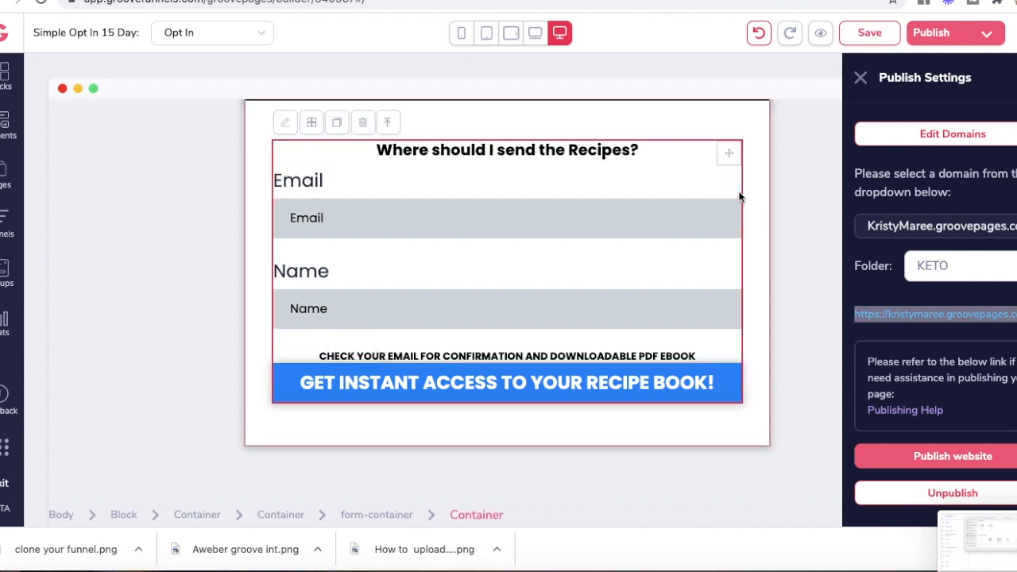
{"action": "left_click", "coordinate": [377, 515]}
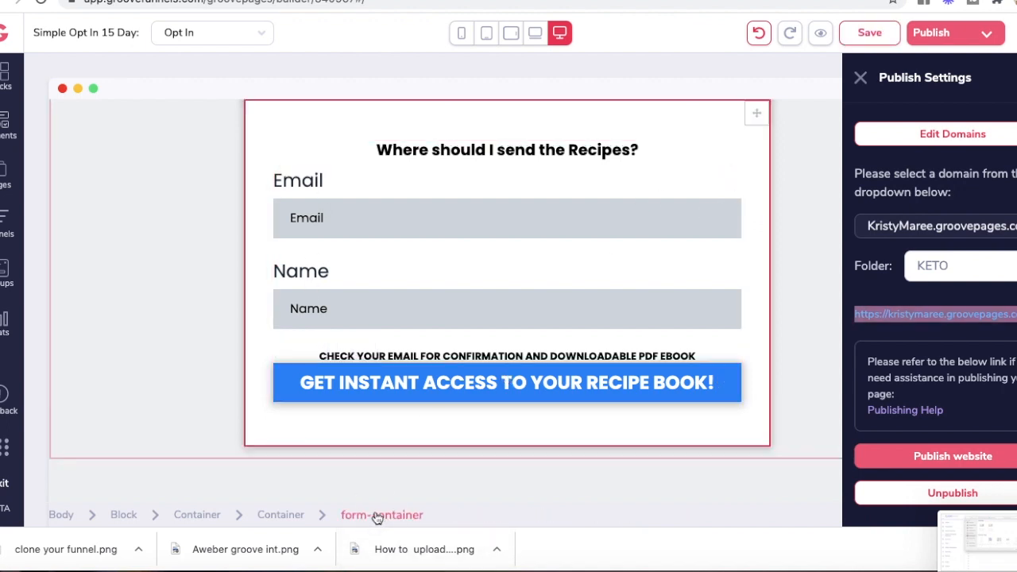
{"action": "left_click", "coordinate": [861, 79]}
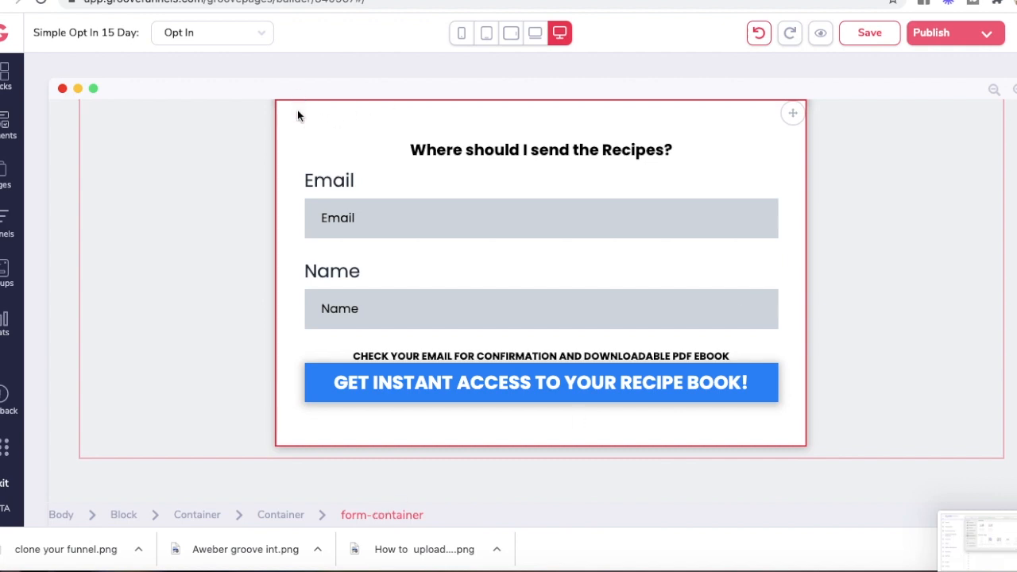
Step: Open the form's Configure settings and focus the thank-you redirect URL field
{"action": "scroll", "coordinate": [297, 111], "scroll_direction": "up", "scroll_amount": 2}
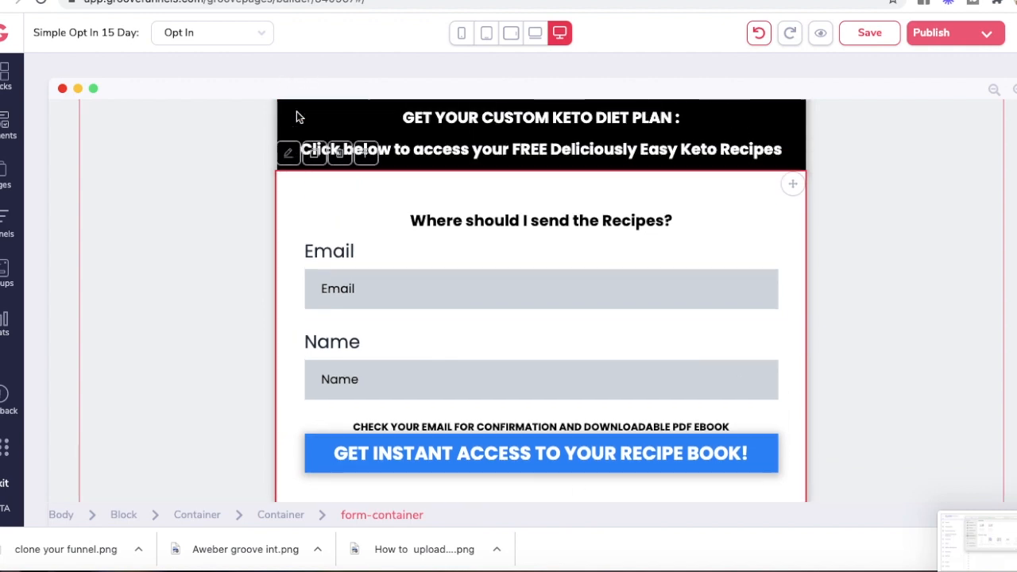
{"action": "left_click", "coordinate": [288, 168]}
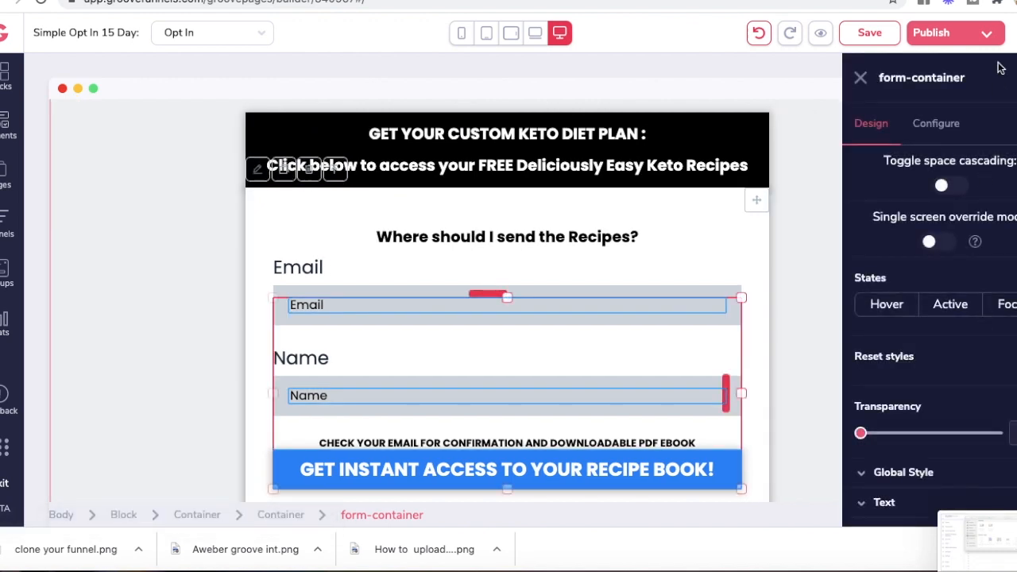
{"action": "left_click", "coordinate": [936, 126]}
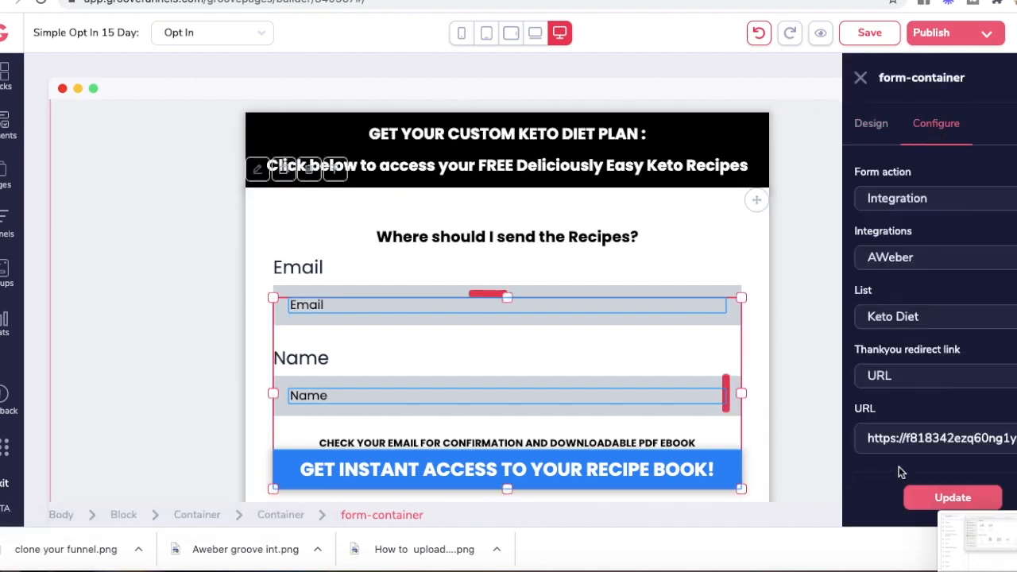
{"action": "left_click", "coordinate": [913, 442]}
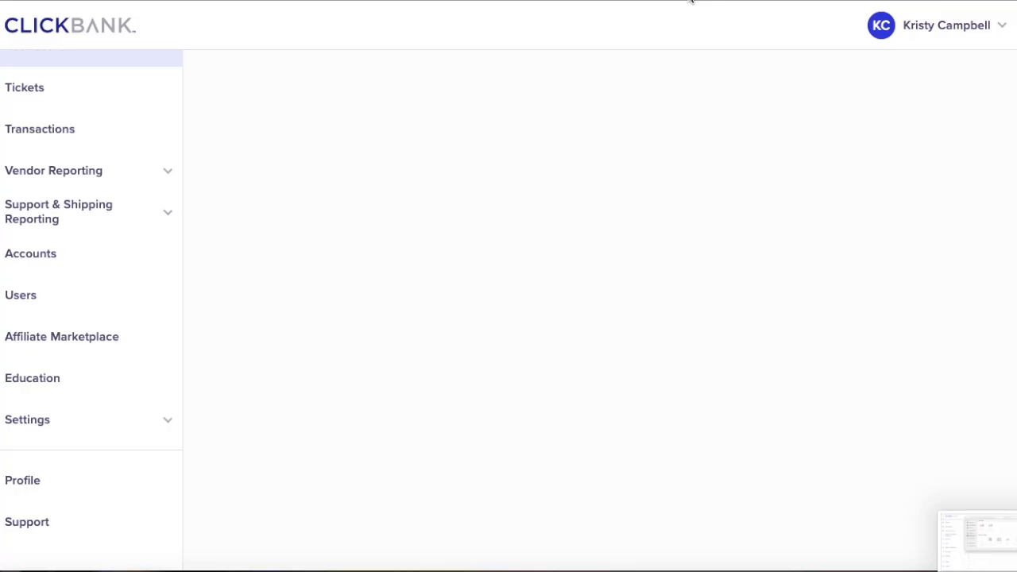
Step: Search the Affiliate Marketplace for KETO, sort by Gravity, and promote Custom Keto Diet
{"action": "left_click", "coordinate": [76, 327]}
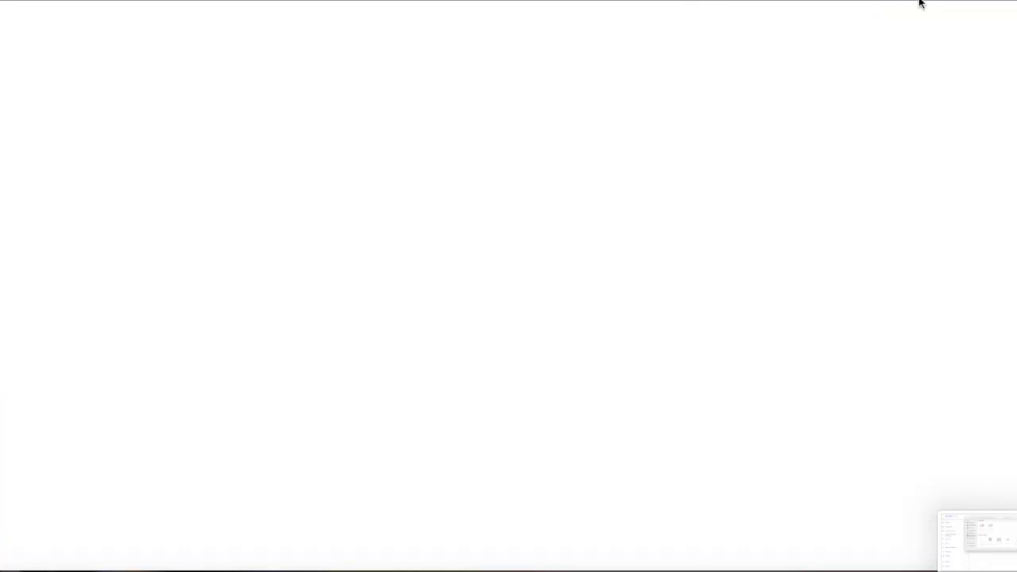
{"action": "left_click", "coordinate": [518, 111]}
{"action": "type", "text": "KETO"}
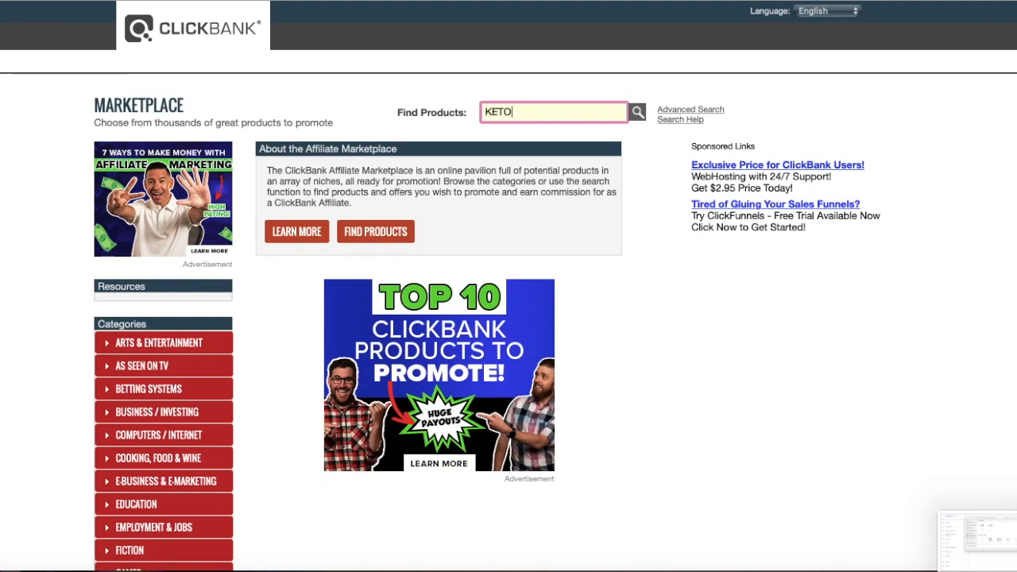
{"action": "key", "text": "Return"}
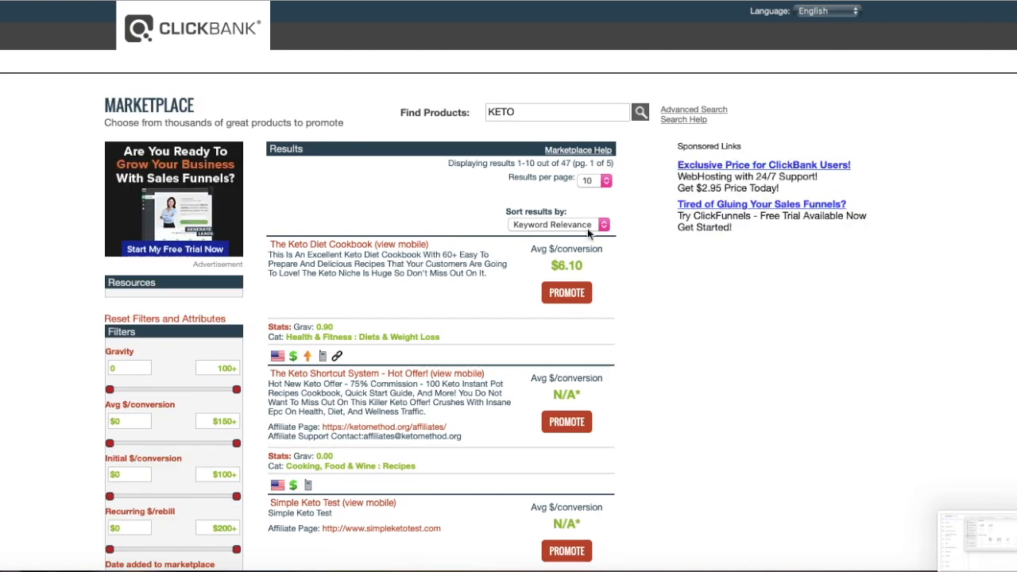
{"action": "left_click", "coordinate": [569, 224]}
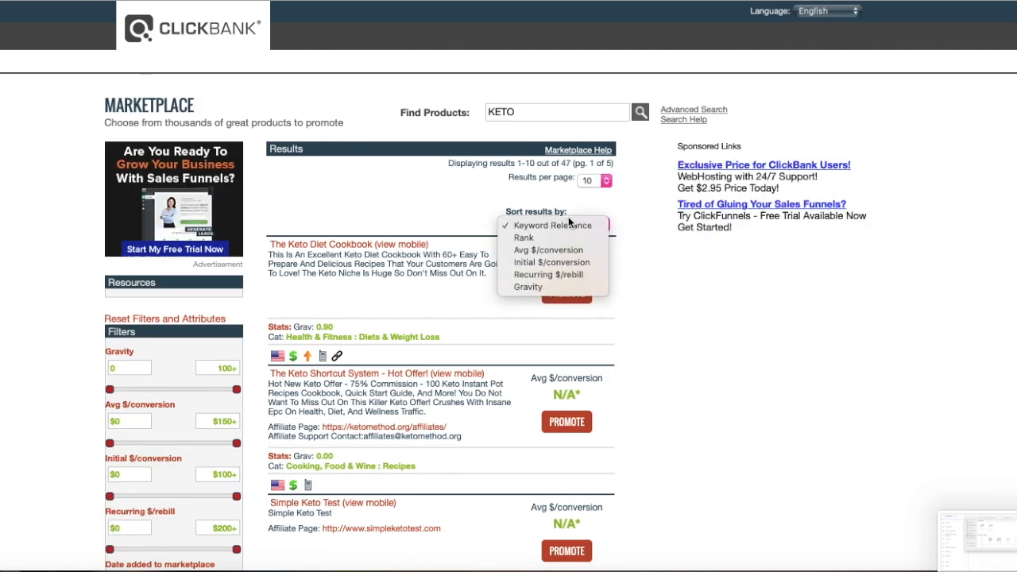
{"action": "left_click", "coordinate": [527, 286]}
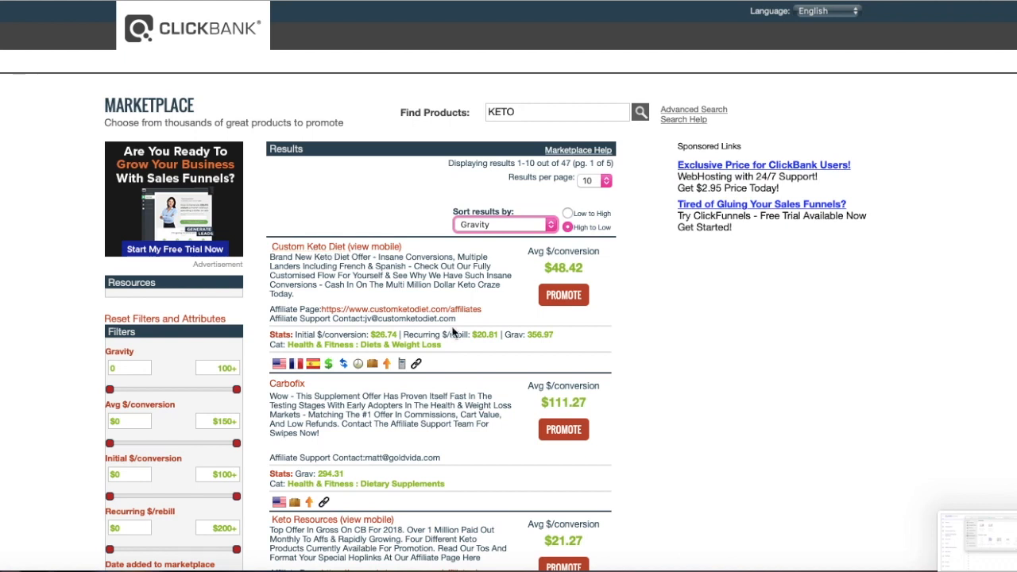
{"action": "left_click", "coordinate": [571, 298]}
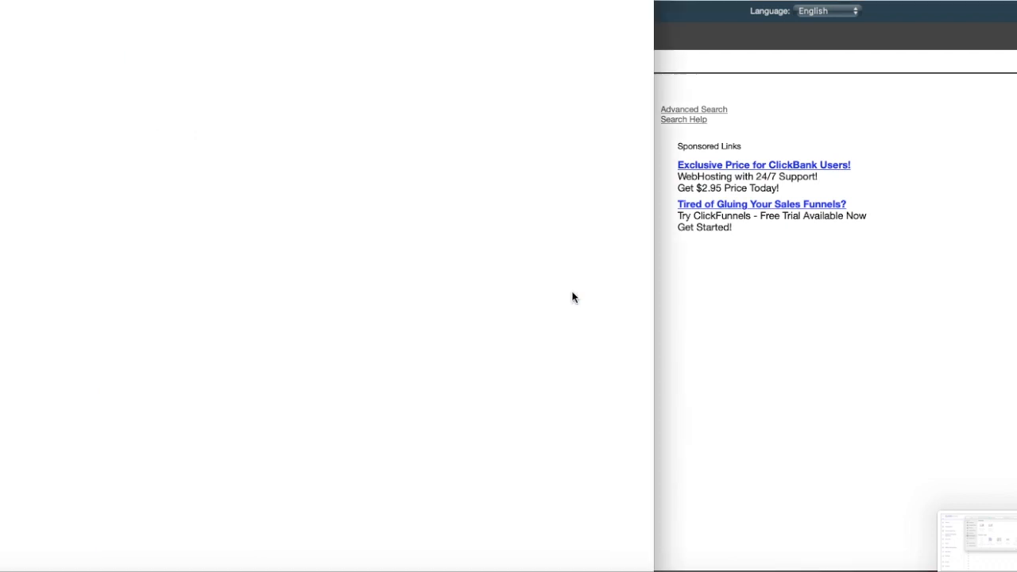
Step: Generate a Custom Keto Diet HopLink with the affiliate's account nickname, then close the popup
{"action": "left_click", "coordinate": [191, 79]}
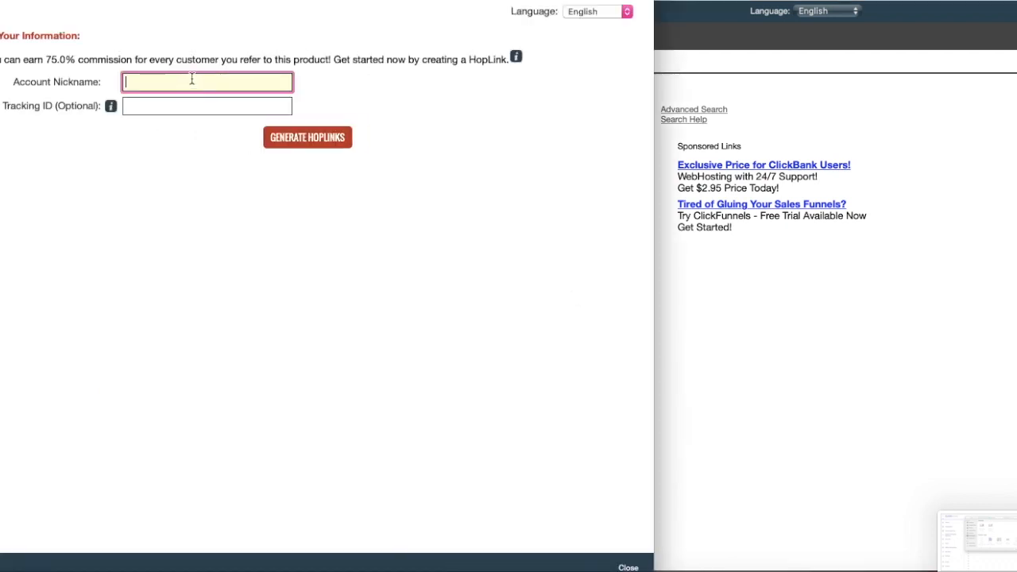
{"action": "key", "text": "Return"}
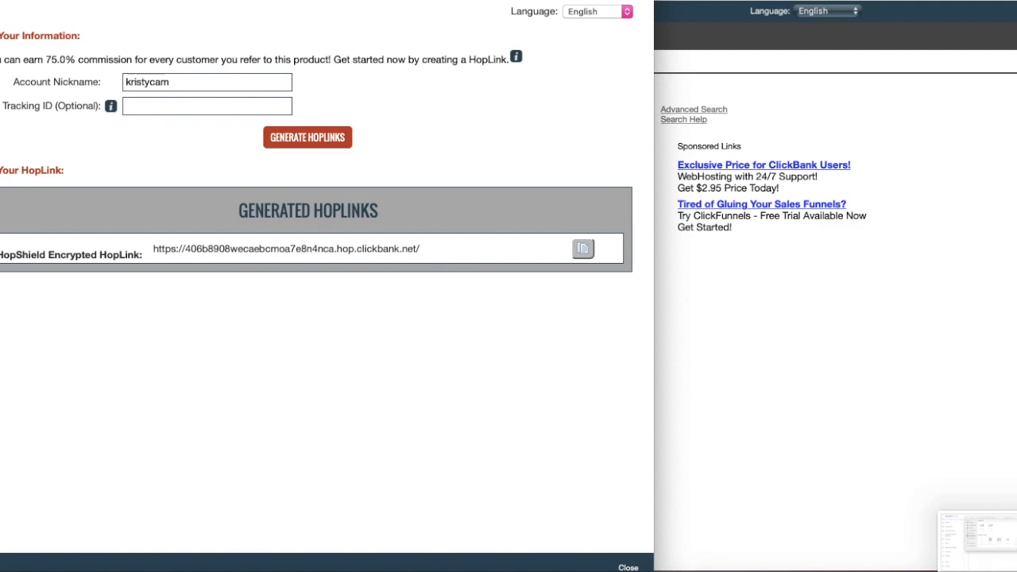
{"action": "key", "text": "super+w"}
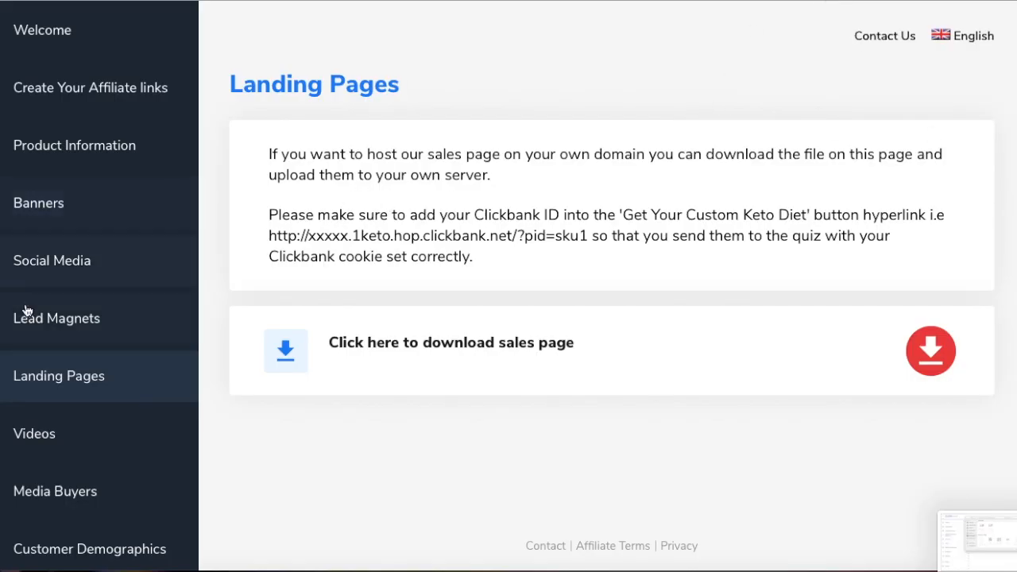
Step: Open the Videos page from the Custom Keto Diet affiliate resources sidebar
{"action": "scroll", "coordinate": [32, 485], "scroll_direction": "down", "scroll_amount": 2}
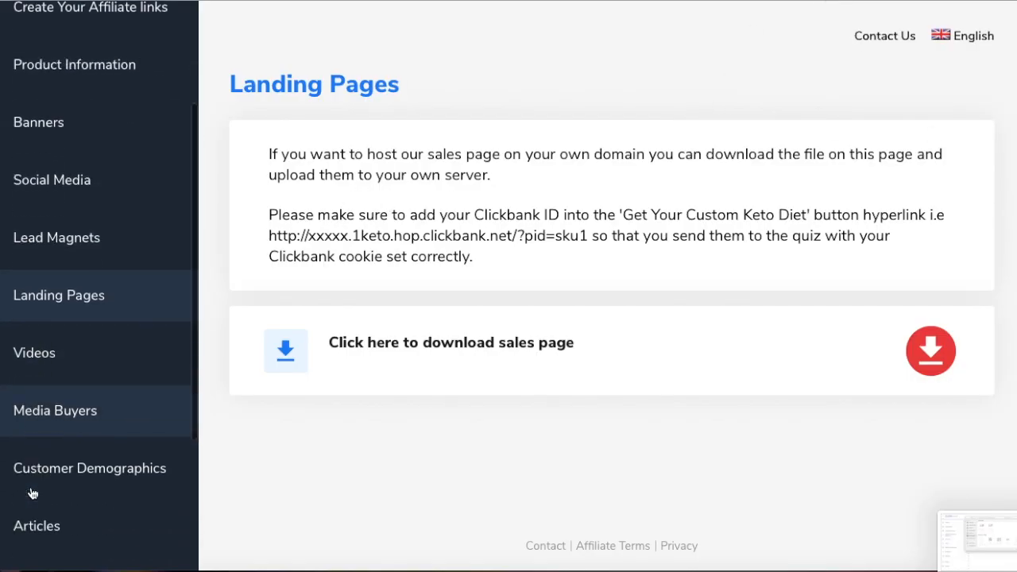
{"action": "scroll", "coordinate": [32, 492], "scroll_direction": "down", "scroll_amount": 2}
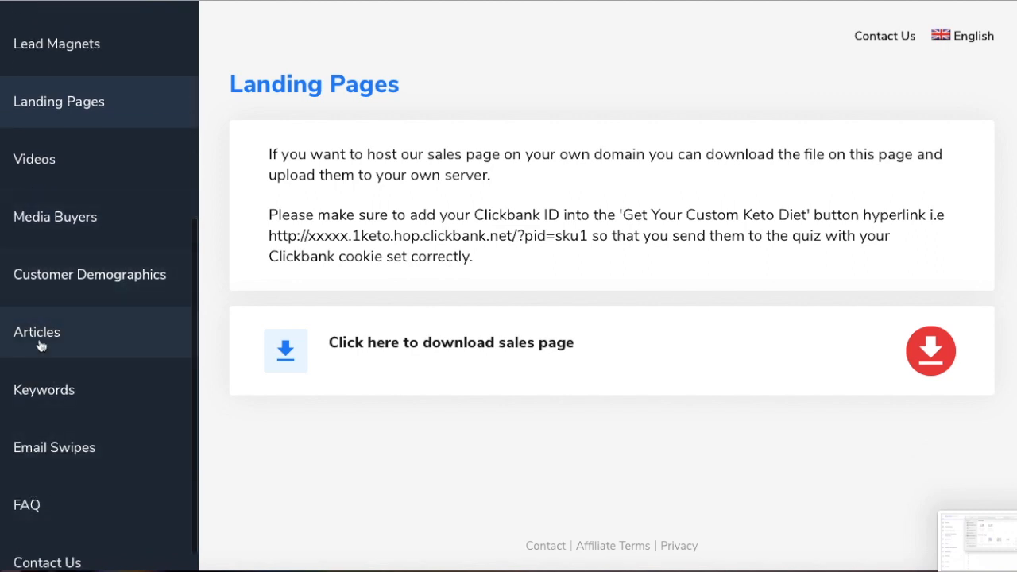
{"action": "scroll", "coordinate": [78, 439], "scroll_direction": "up", "scroll_amount": 5}
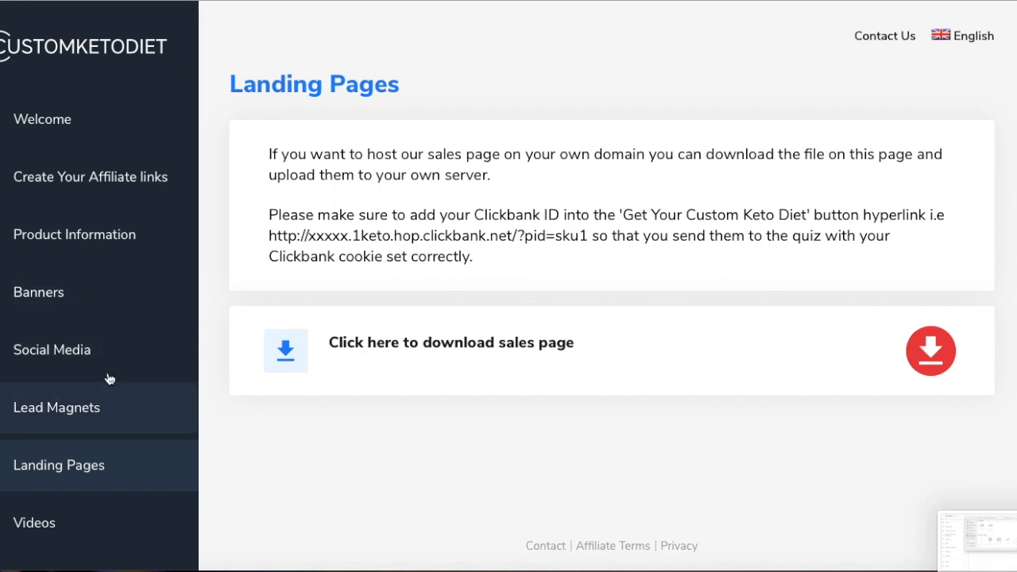
{"action": "scroll", "coordinate": [59, 472], "scroll_direction": "down", "scroll_amount": 1}
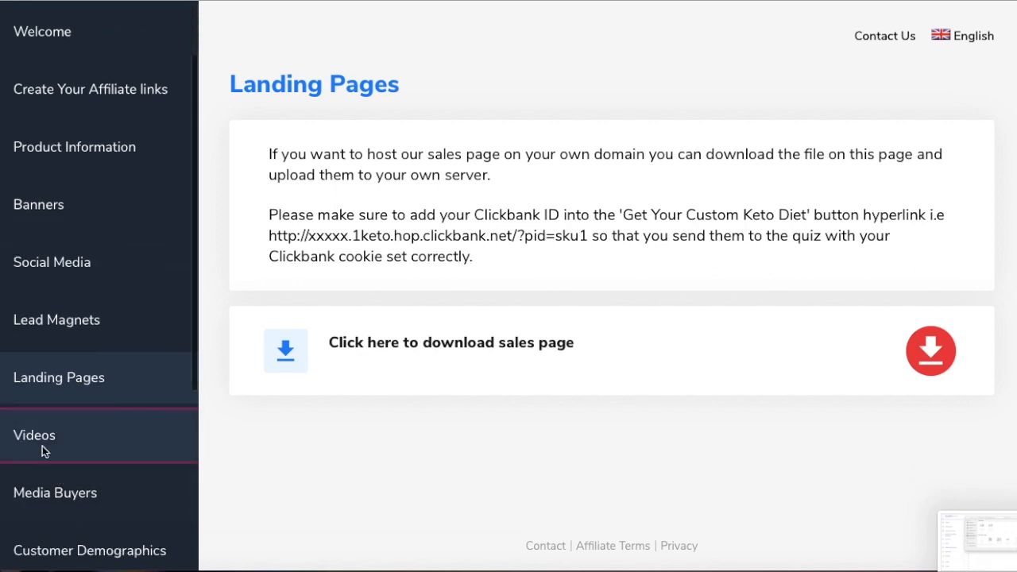
{"action": "left_click", "coordinate": [45, 450]}
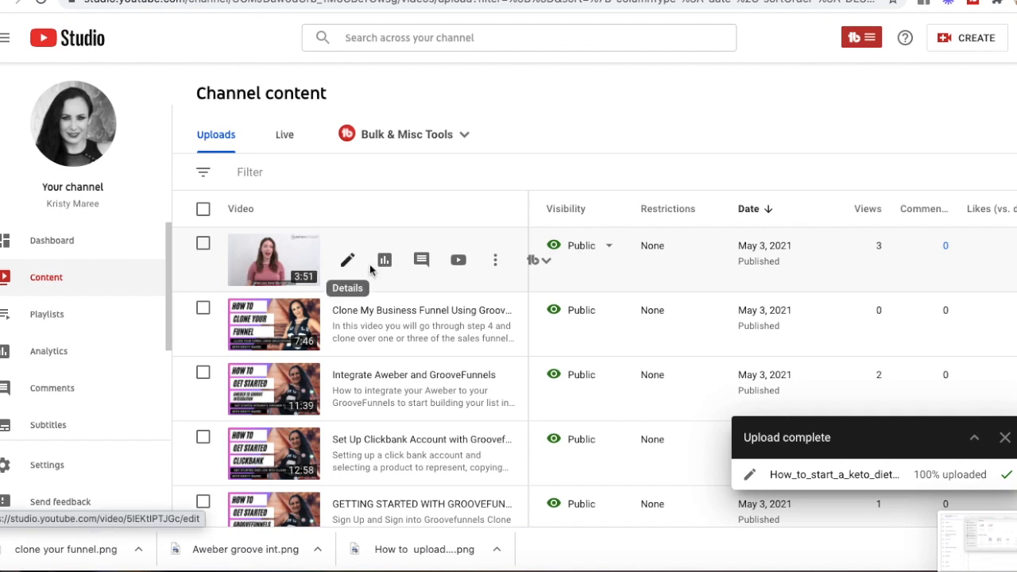
Step: Open the Details editor for the How_to_start_a_keto_diet video in Channel content
{"action": "left_click", "coordinate": [347, 261]}
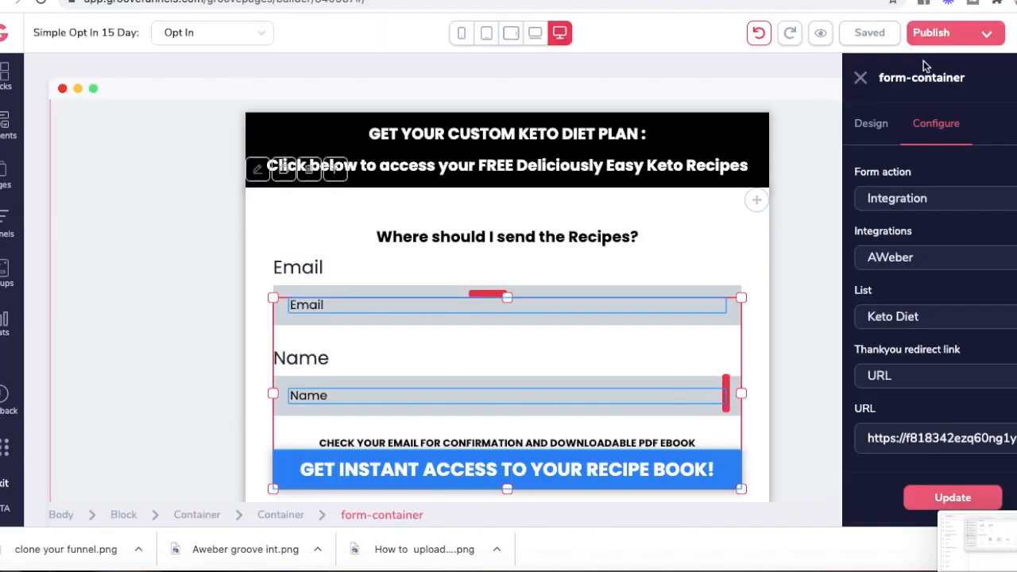
Step: Close the form settings, open Publish Settings for the KETO folder page, and return to GroovePages
{"action": "left_click", "coordinate": [861, 77]}
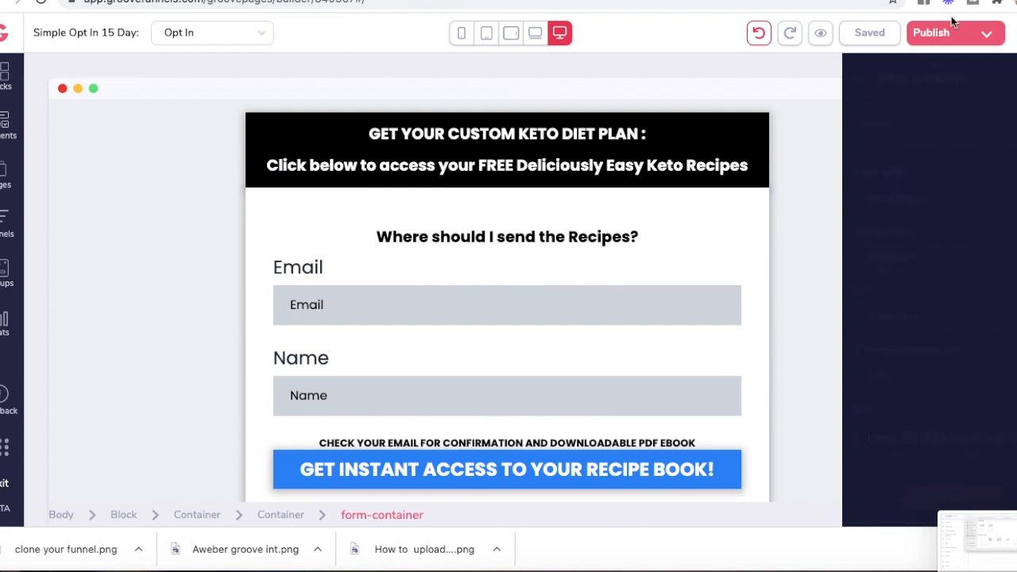
{"action": "left_click", "coordinate": [946, 32]}
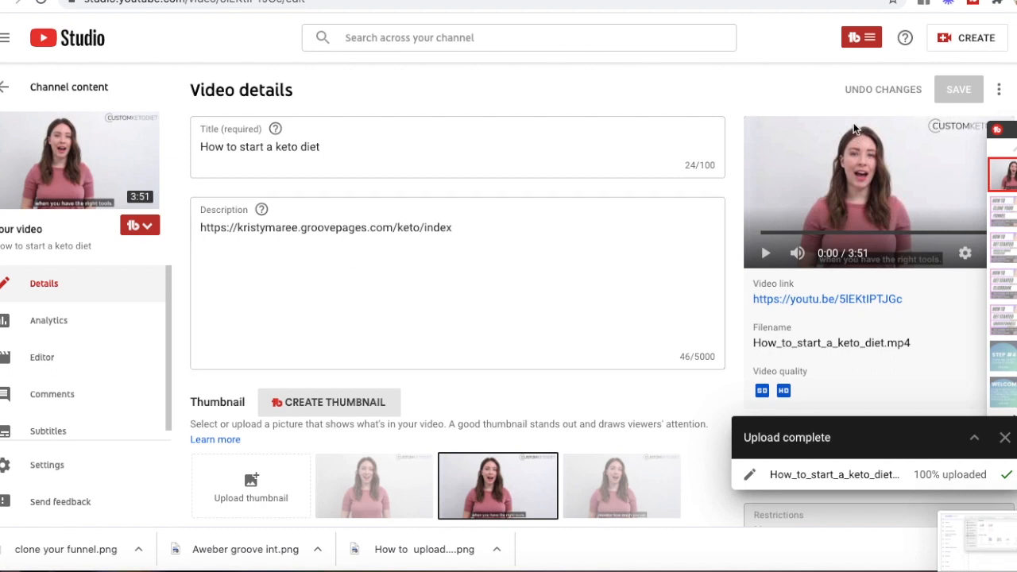
{"action": "left_click", "coordinate": [870, 1]}
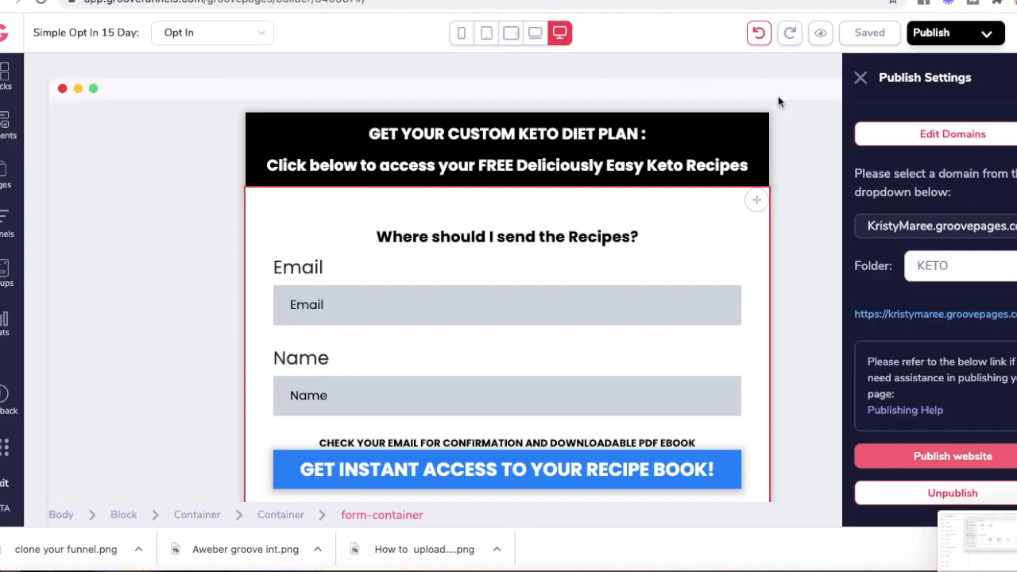